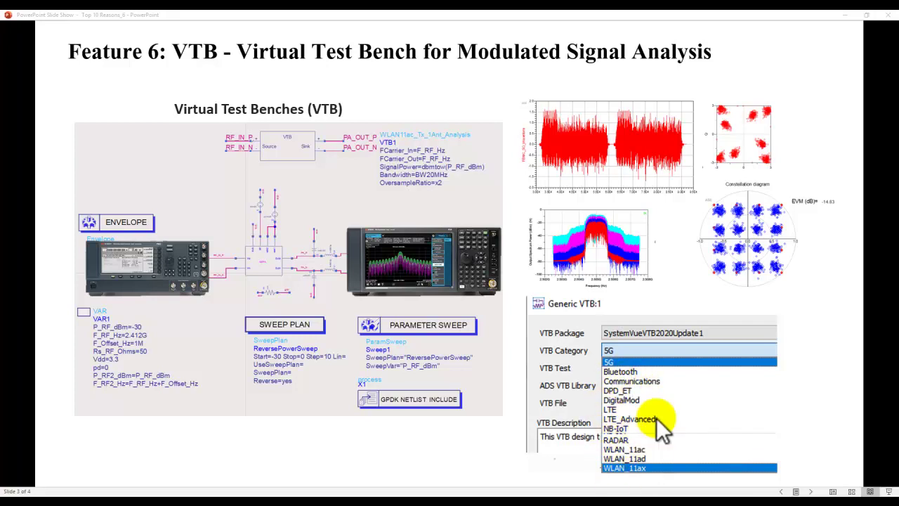
- Advance the slideshow to slide 4, 'Optional: PathWave System Design (SystemVue)'
{"action": "left_click", "coordinate": [530, 338]}
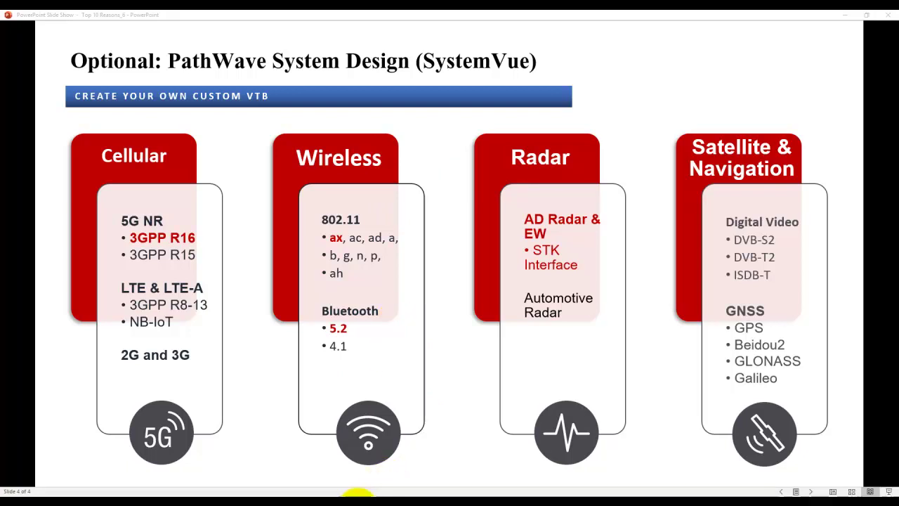
- Create a new schematic in MMIC_Amp_lib, keeping the default cell name cell_1
{"action": "mouse_move", "coordinate": [357, 494]}
{"action": "left_click", "coordinate": [257, 479]}
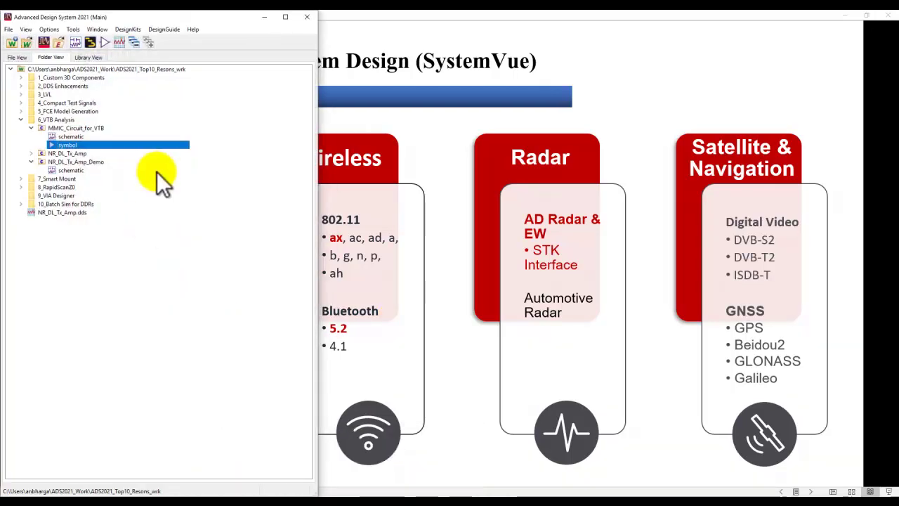
{"action": "left_click", "coordinate": [76, 41]}
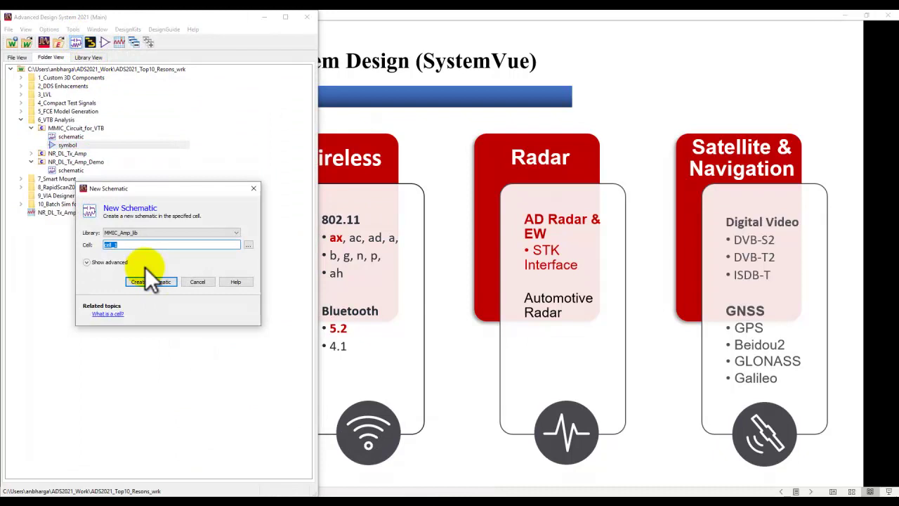
{"action": "left_click", "coordinate": [155, 282]}
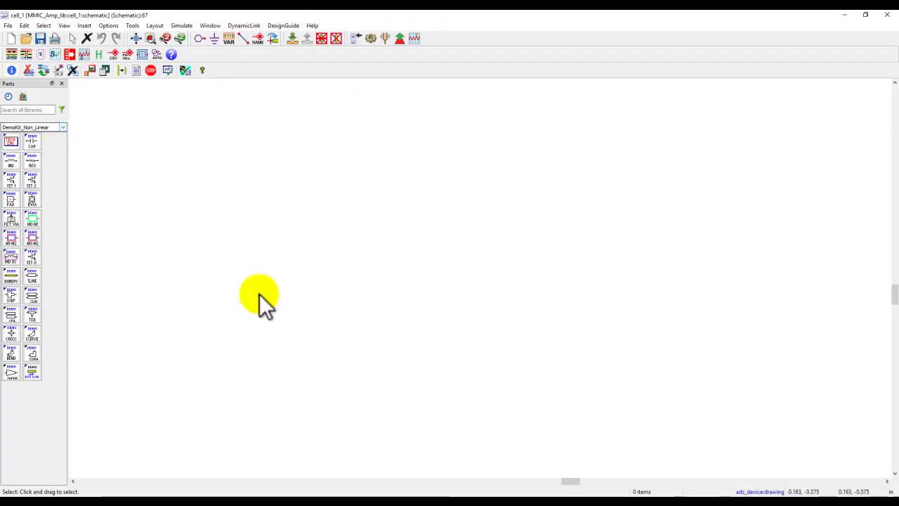
- Switch to Chrome and scroll through the PathWave System Design VTB download page
{"action": "left_click", "coordinate": [321, 493]}
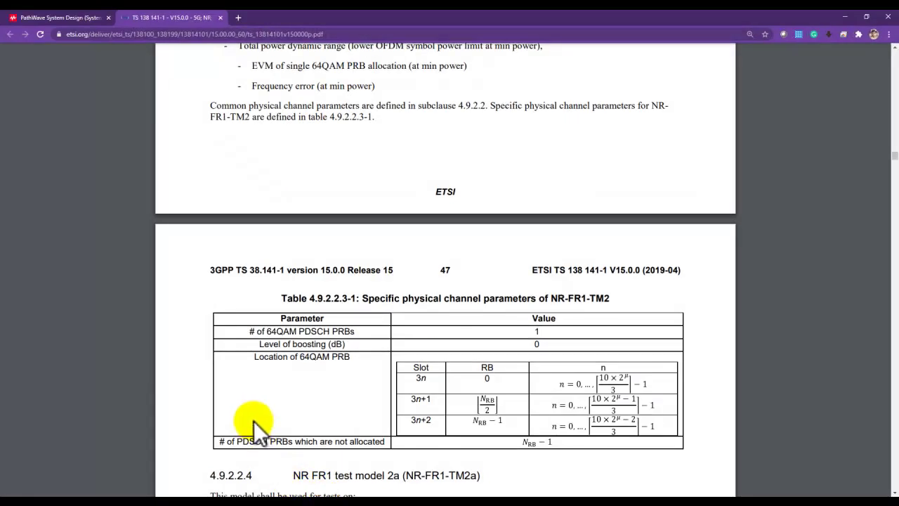
{"action": "left_click", "coordinate": [17, 24]}
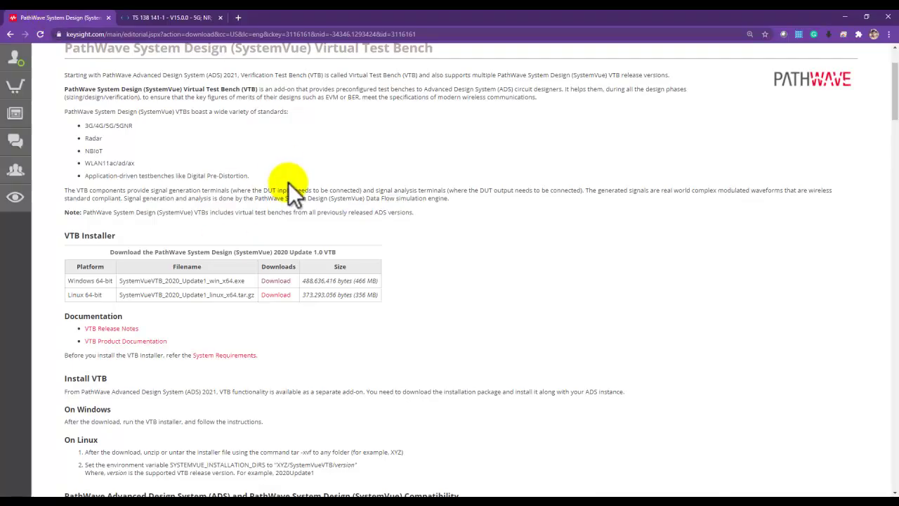
{"action": "scroll", "coordinate": [288, 182], "scroll_direction": "up", "scroll_amount": 2}
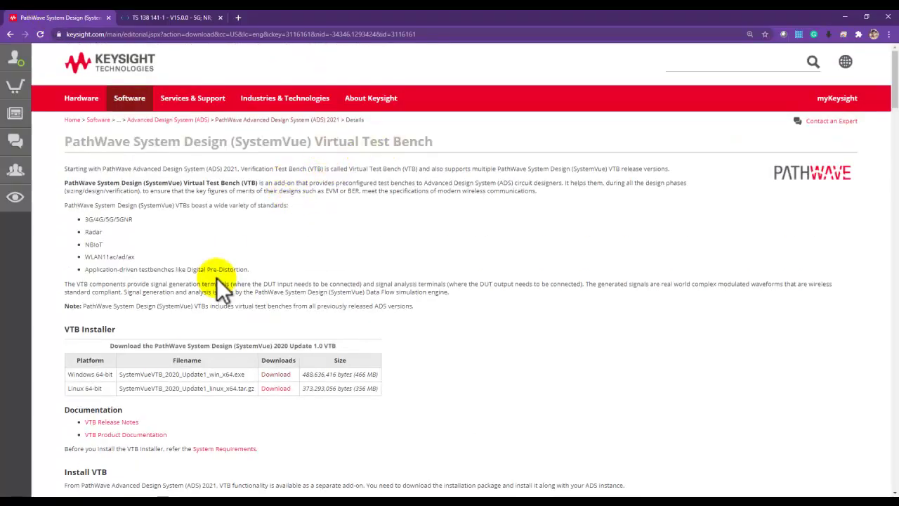
{"action": "scroll", "coordinate": [217, 277], "scroll_direction": "down", "scroll_amount": 2}
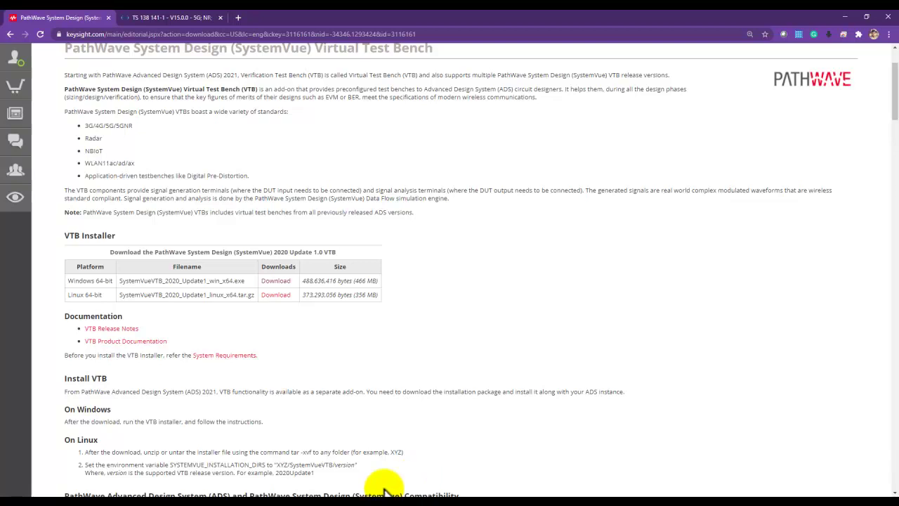
- Return to the ADS schematic and select the Simulation-VTB parts palette
{"action": "mouse_move", "coordinate": [377, 481]}
{"action": "left_click", "coordinate": [471, 471]}
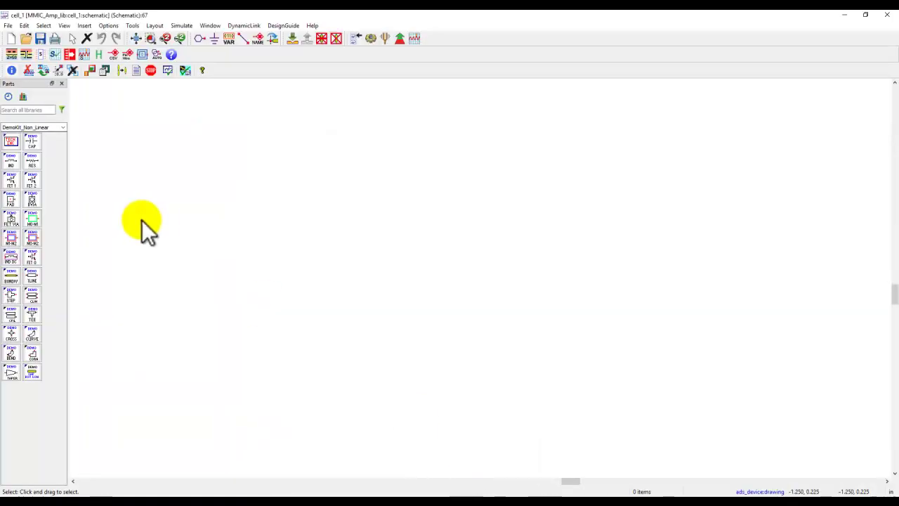
{"action": "left_click", "coordinate": [62, 127]}
{"action": "scroll", "coordinate": [49, 200], "scroll_direction": "down", "scroll_amount": 2}
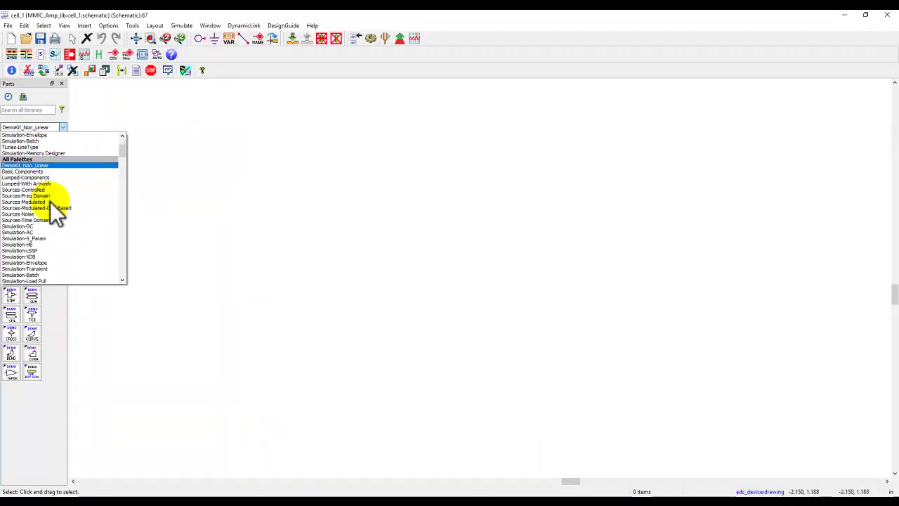
{"action": "scroll", "coordinate": [50, 201], "scroll_direction": "down", "scroll_amount": 5}
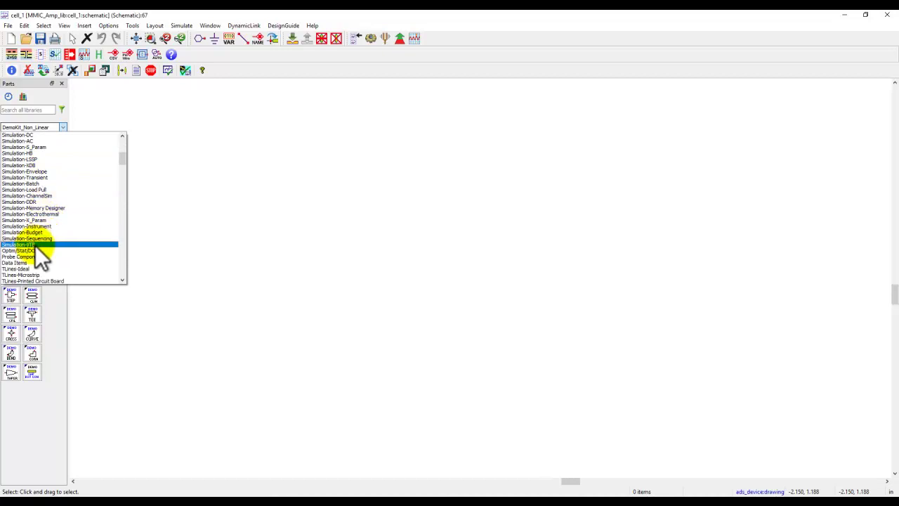
{"action": "left_click", "coordinate": [37, 244]}
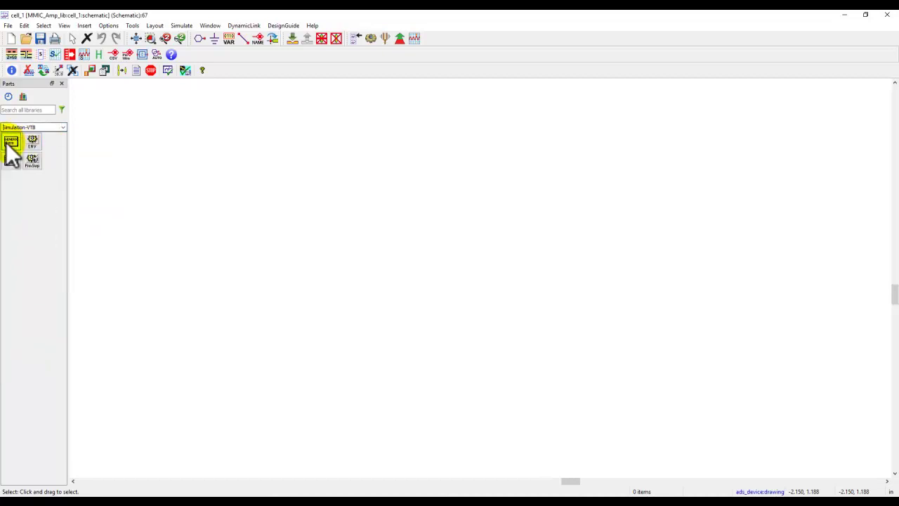
- Place a Generic VTB with category 5G and test NR_DL_Tx_Analysis as VTB1 on the canvas
{"action": "left_click", "coordinate": [9, 143]}
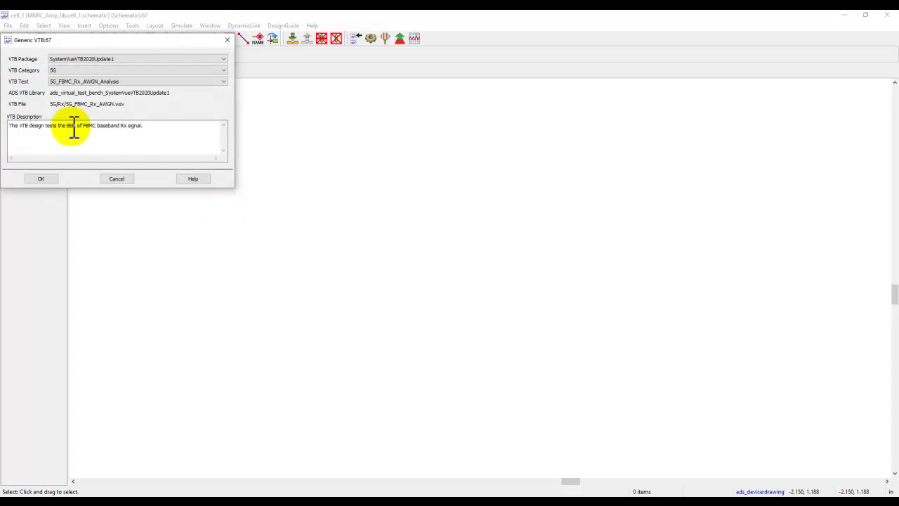
{"action": "left_click", "coordinate": [81, 71]}
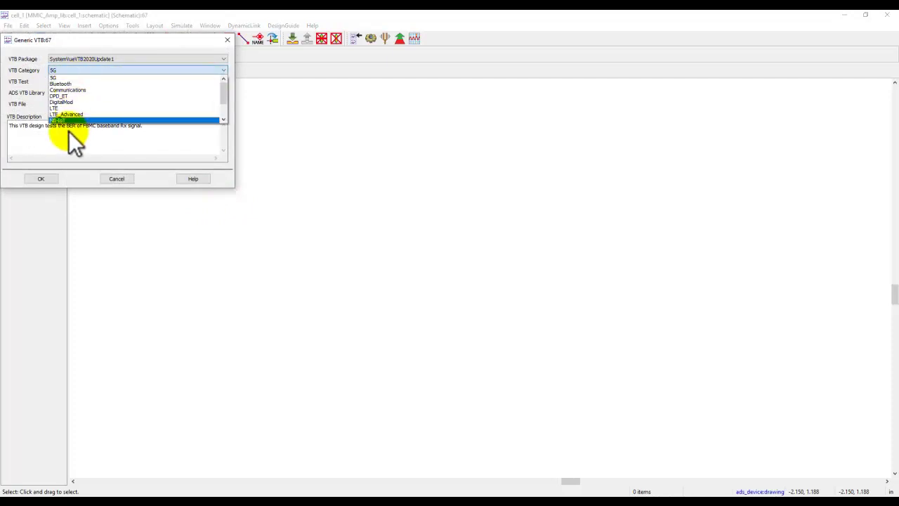
{"action": "left_click", "coordinate": [67, 77]}
{"action": "left_click", "coordinate": [65, 80]}
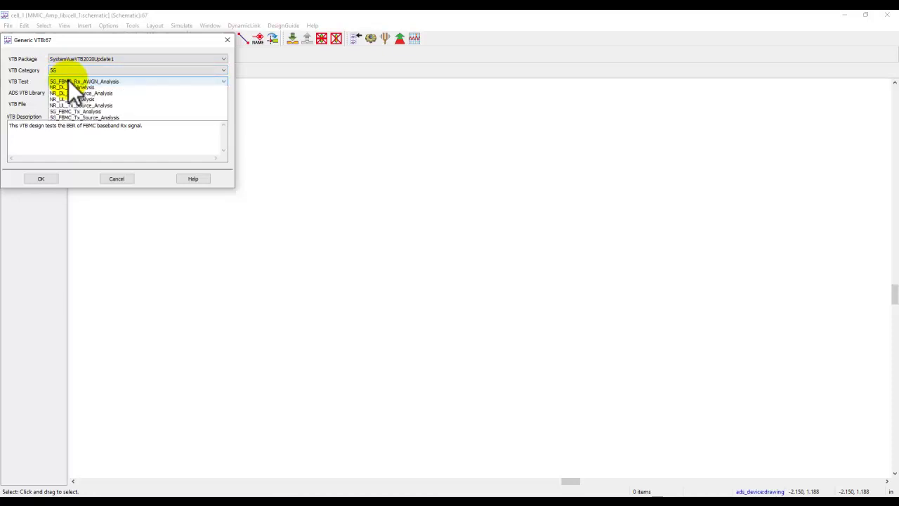
{"action": "left_click", "coordinate": [64, 92]}
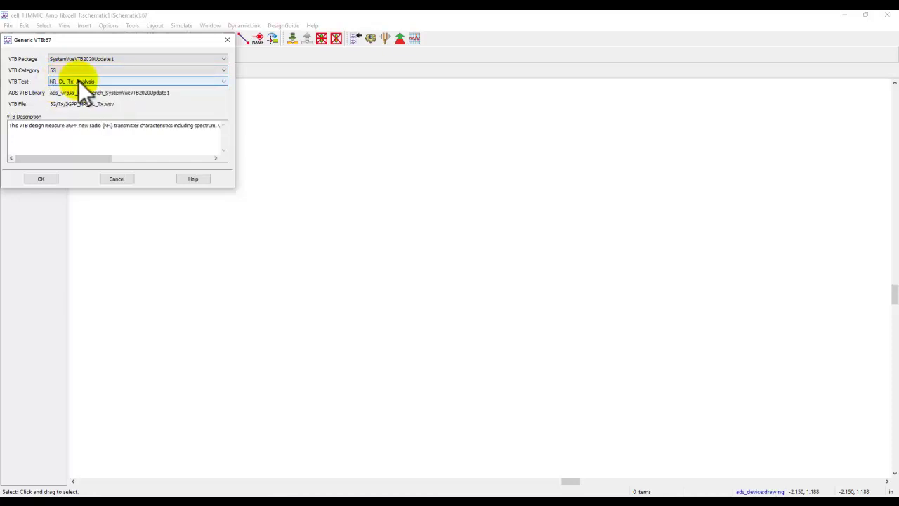
{"action": "left_click", "coordinate": [44, 178]}
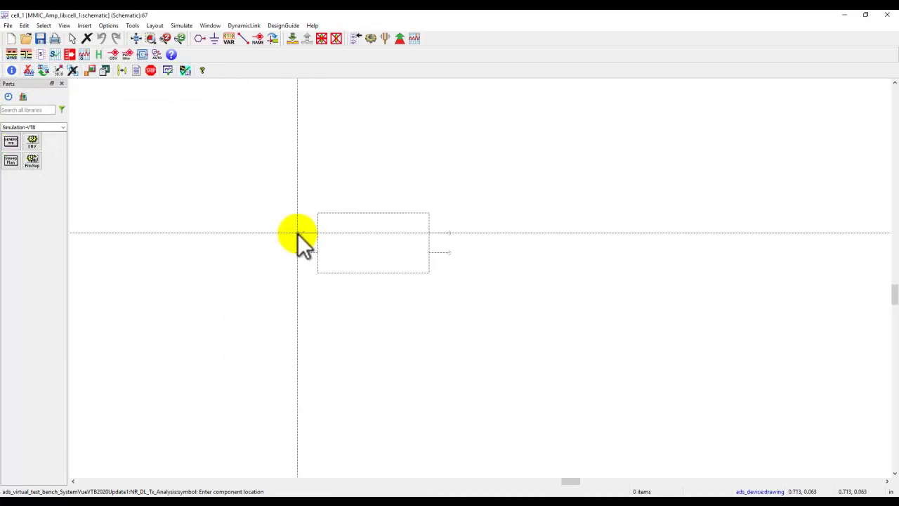
{"action": "left_click", "coordinate": [299, 233]}
{"action": "key", "text": "Escape"}
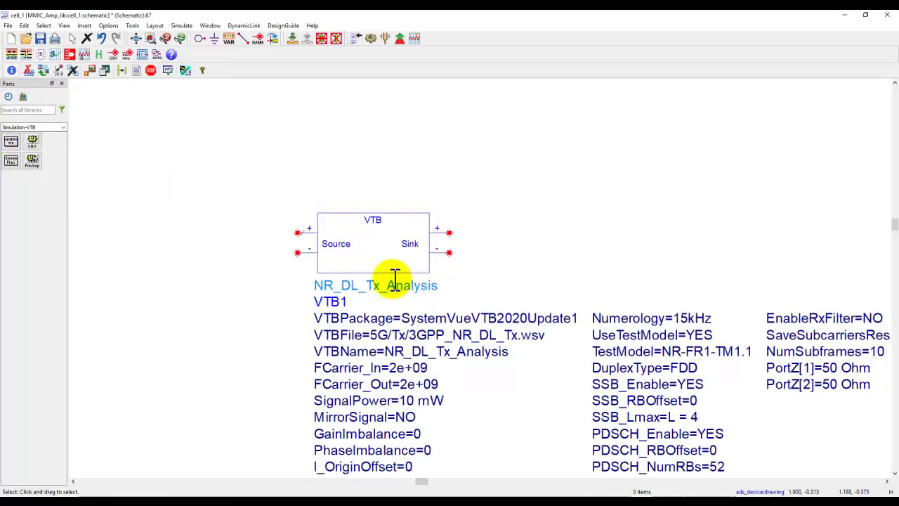
{"action": "left_click_drag", "start_coordinate": [453, 304], "coordinate": [407, 233]}
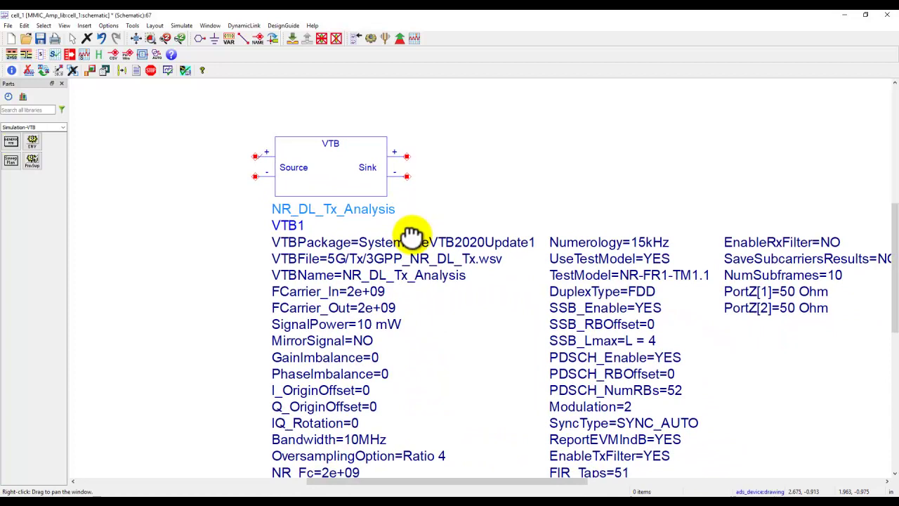
{"action": "double_click", "coordinate": [331, 175]}
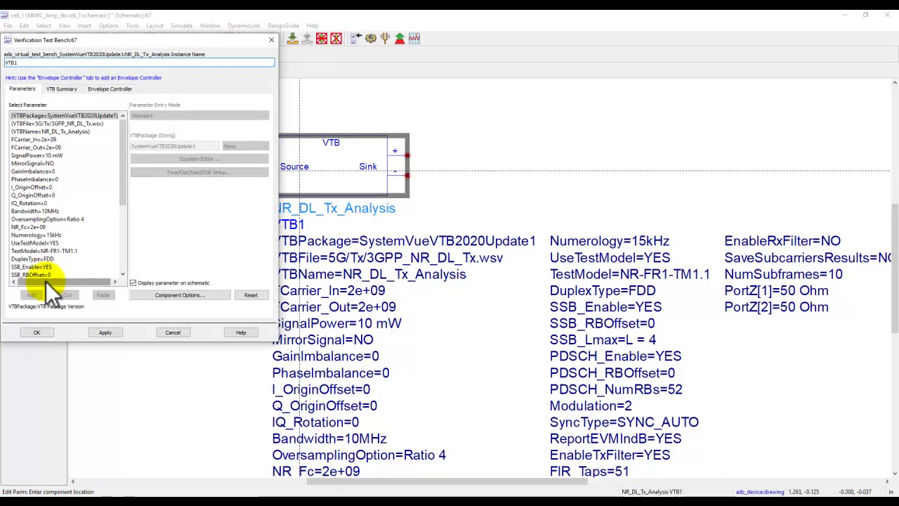
{"action": "left_click", "coordinate": [59, 155]}
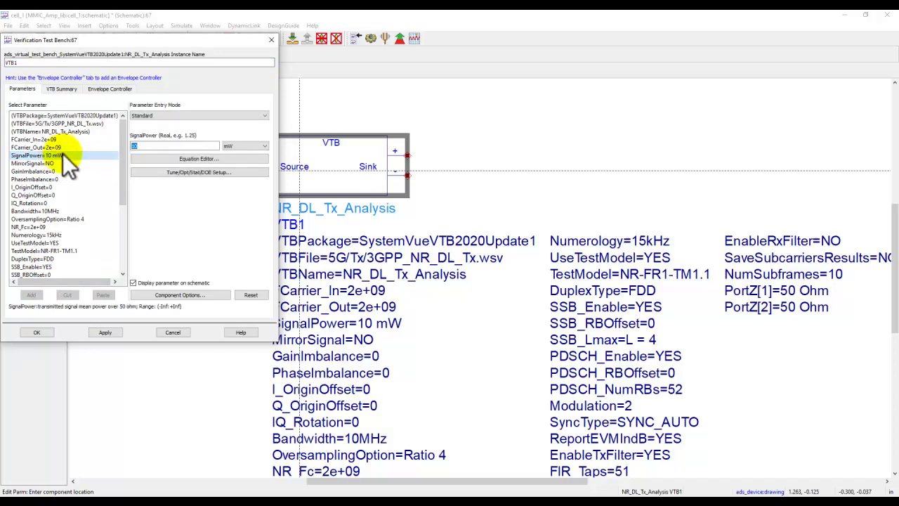
{"action": "double_click", "coordinate": [165, 145]}
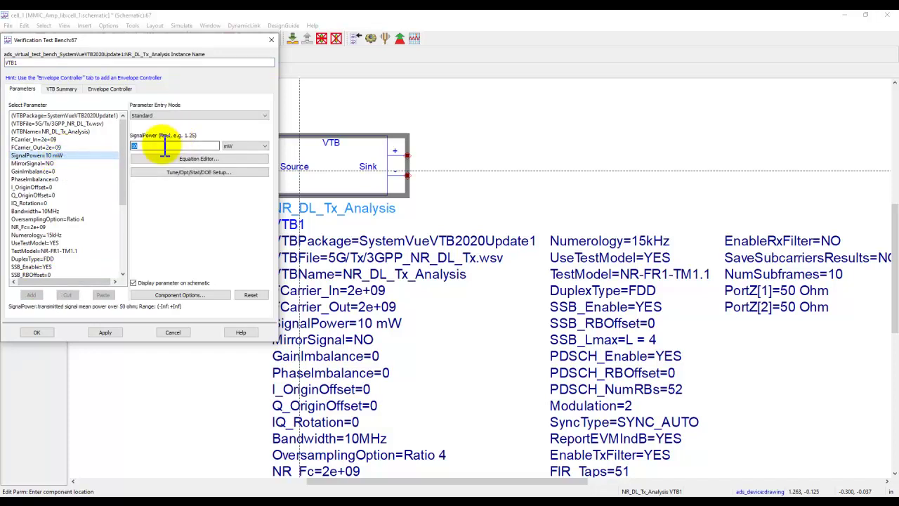
{"action": "type", "text": "0"}
{"action": "left_click", "coordinate": [228, 144]}
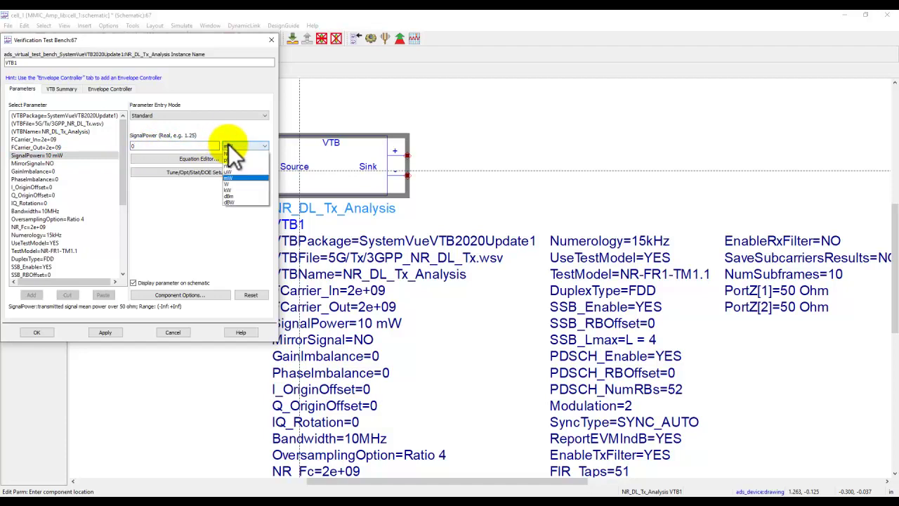
{"action": "left_click", "coordinate": [235, 194]}
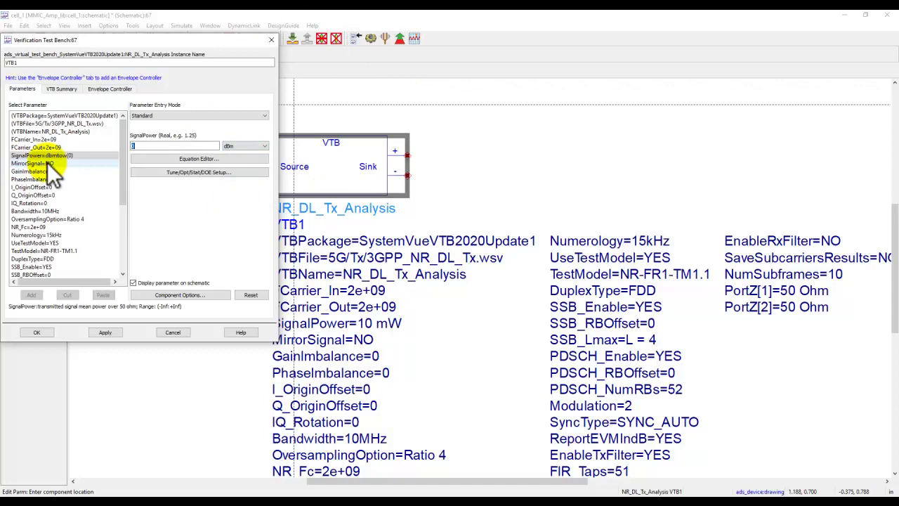
{"action": "left_click", "coordinate": [59, 210]}
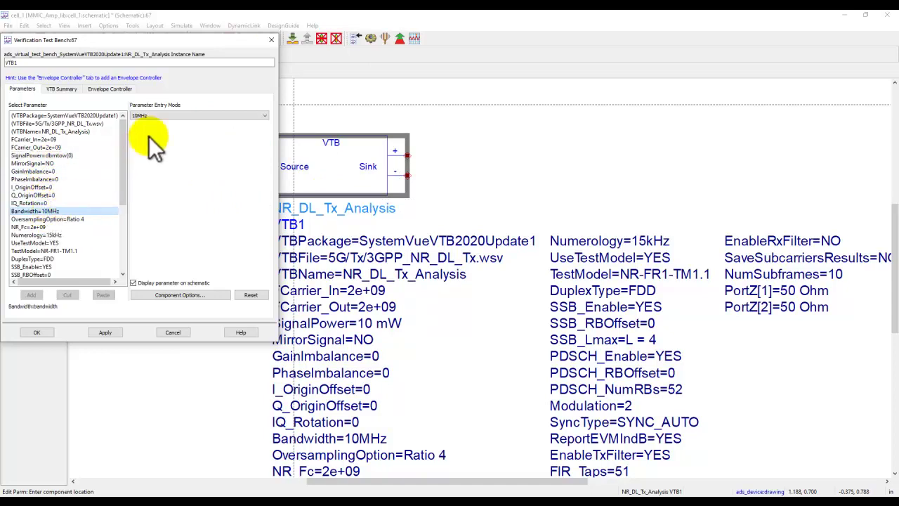
{"action": "left_click", "coordinate": [156, 117]}
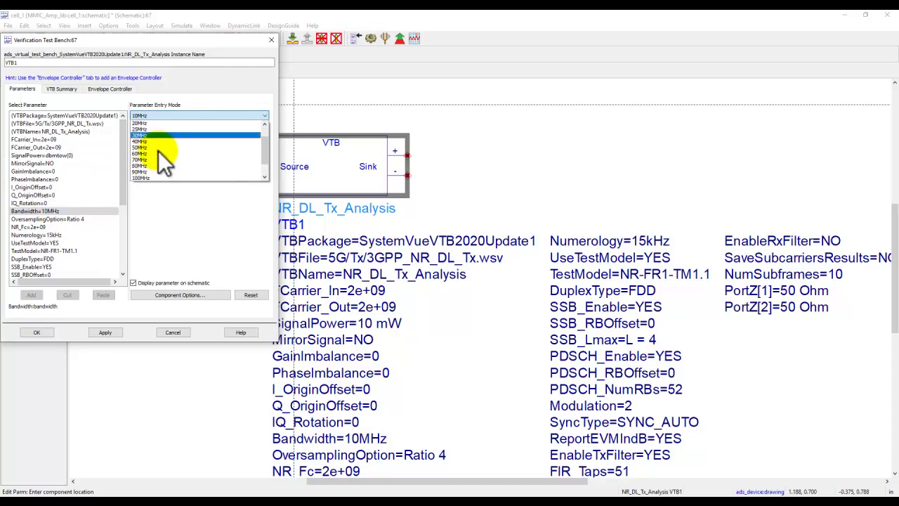
{"action": "left_click", "coordinate": [151, 134]}
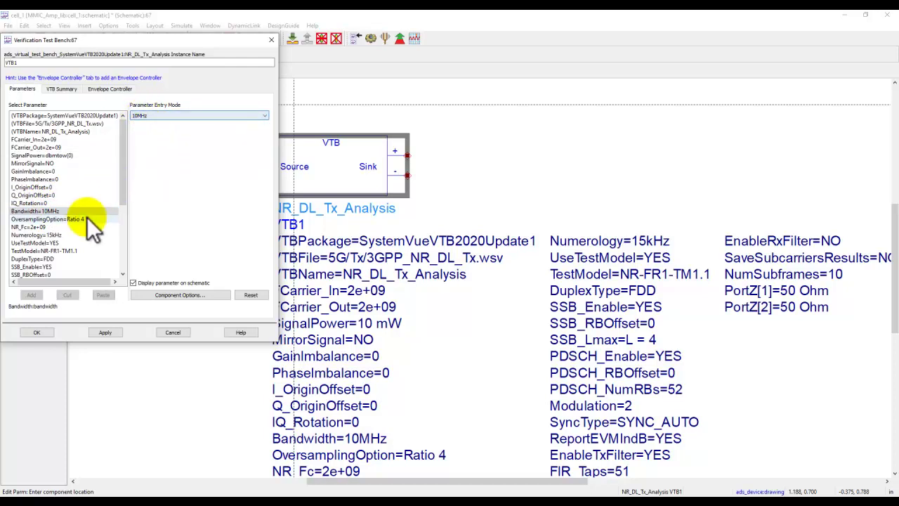
{"action": "left_click", "coordinate": [50, 226]}
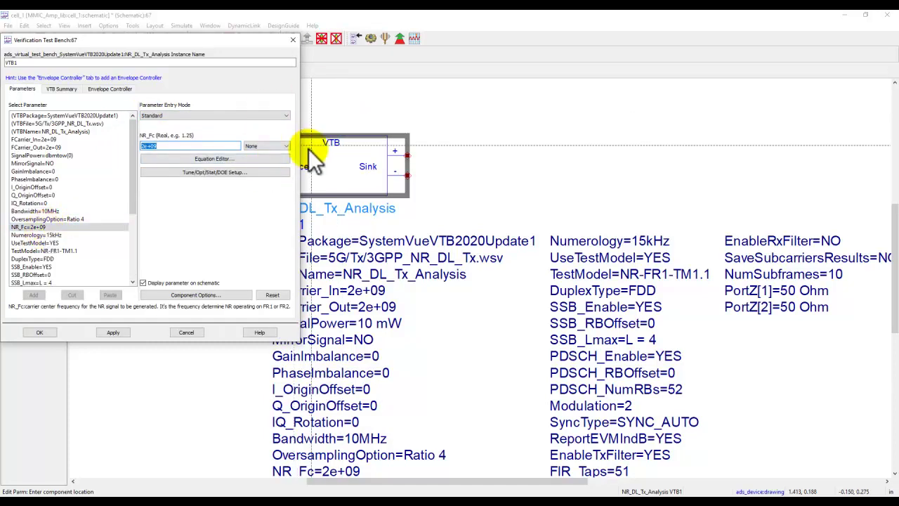
{"action": "left_click", "coordinate": [72, 236]}
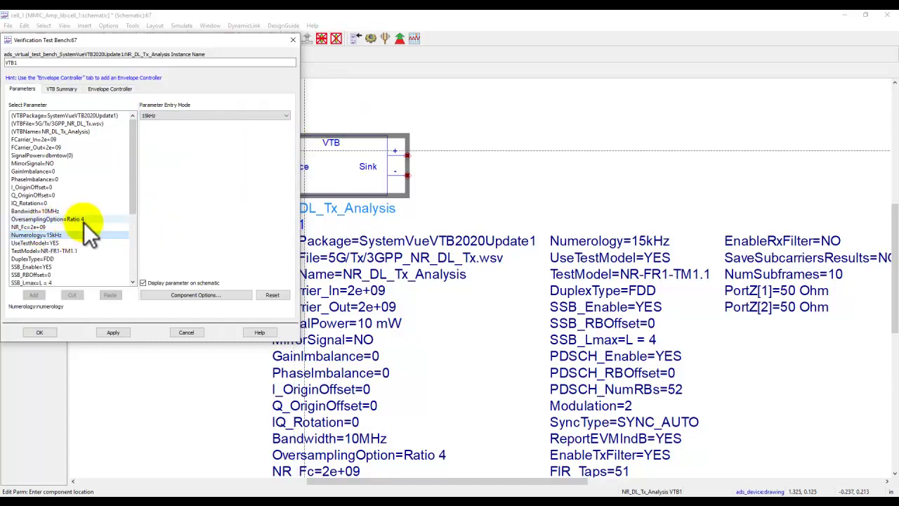
{"action": "left_click", "coordinate": [160, 116]}
{"action": "left_click", "coordinate": [161, 123]}
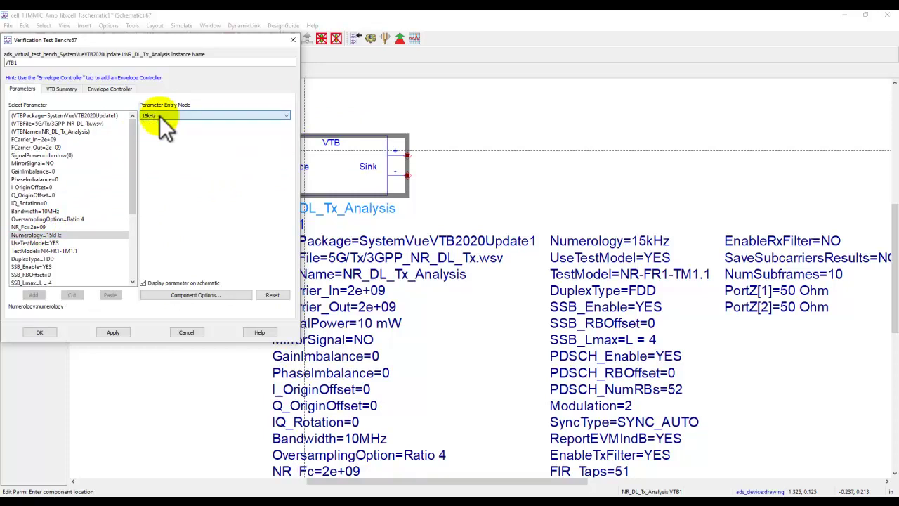
{"action": "left_click", "coordinate": [70, 250]}
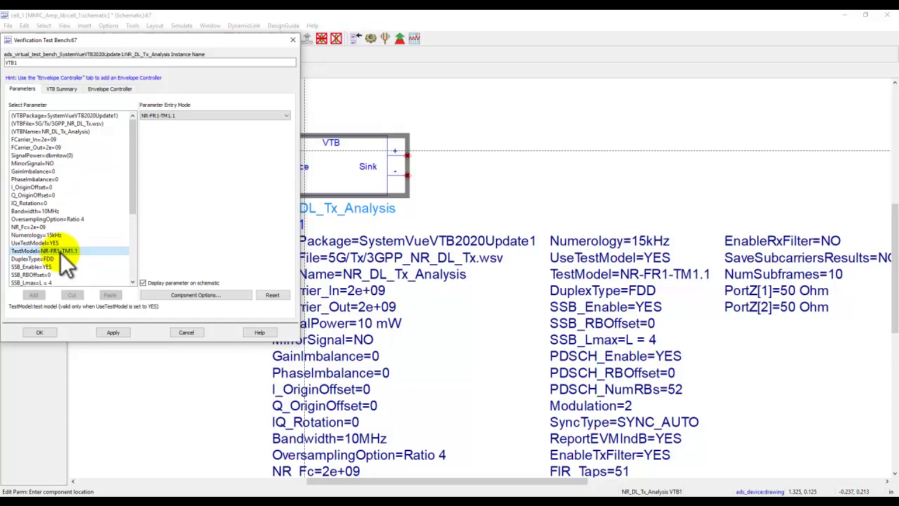
{"action": "left_click", "coordinate": [47, 243]}
{"action": "left_click", "coordinate": [68, 250]}
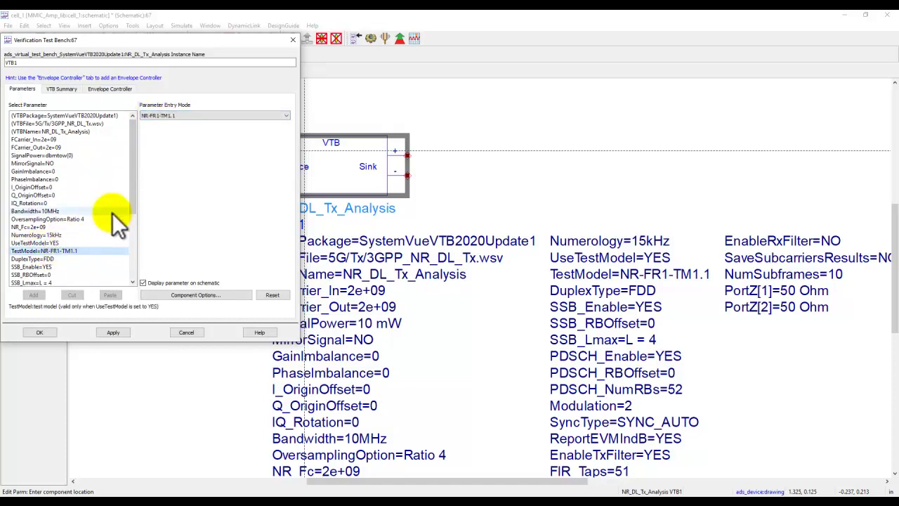
{"action": "left_click", "coordinate": [188, 116]}
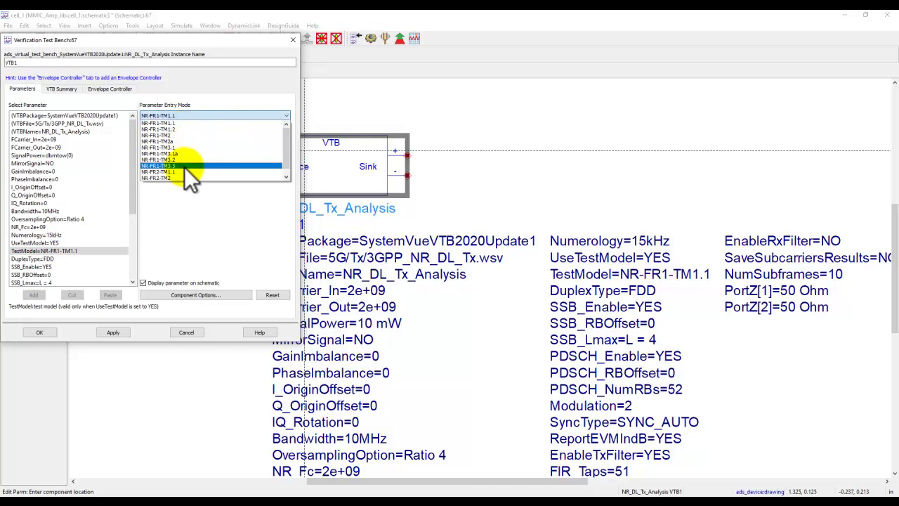
{"action": "left_click", "coordinate": [183, 201]}
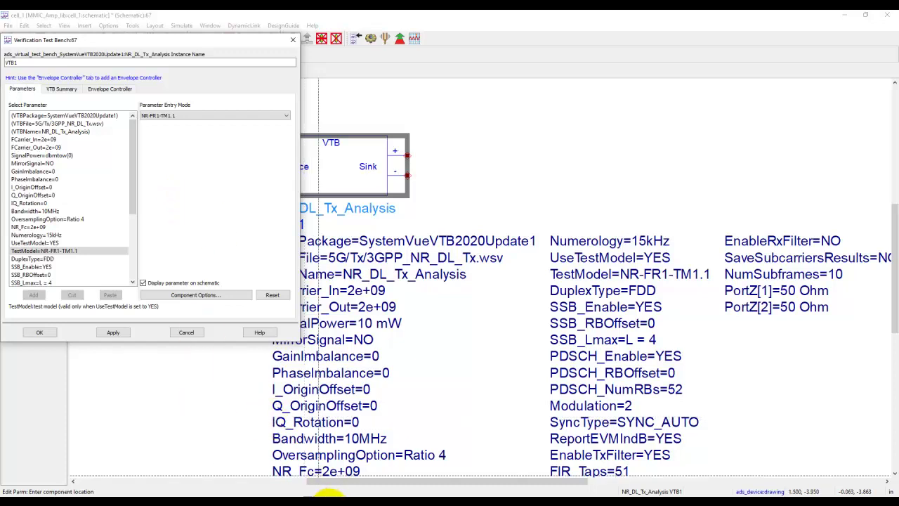
- Review the NR-FR1 test model sections 4.9.2.2.1–4.9.2.2.6 in the TS 38.141-1 PDF
{"action": "left_click", "coordinate": [331, 495]}
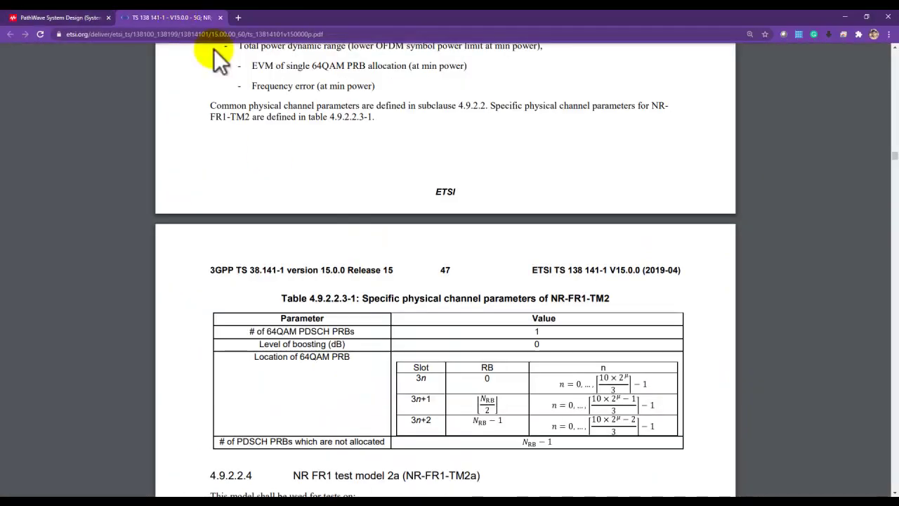
{"action": "left_click", "coordinate": [179, 18]}
{"action": "scroll", "coordinate": [365, 299], "scroll_direction": "up", "scroll_amount": 12}
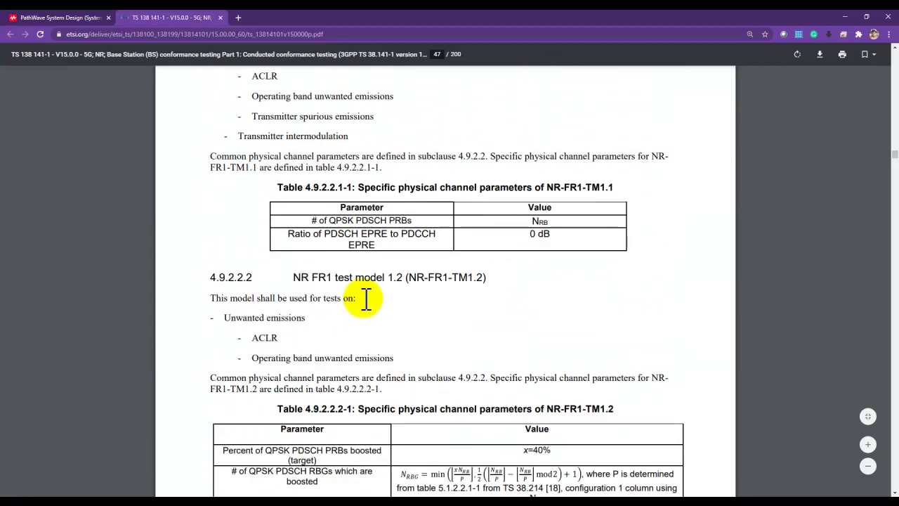
{"action": "scroll", "coordinate": [366, 298], "scroll_direction": "up", "scroll_amount": 1}
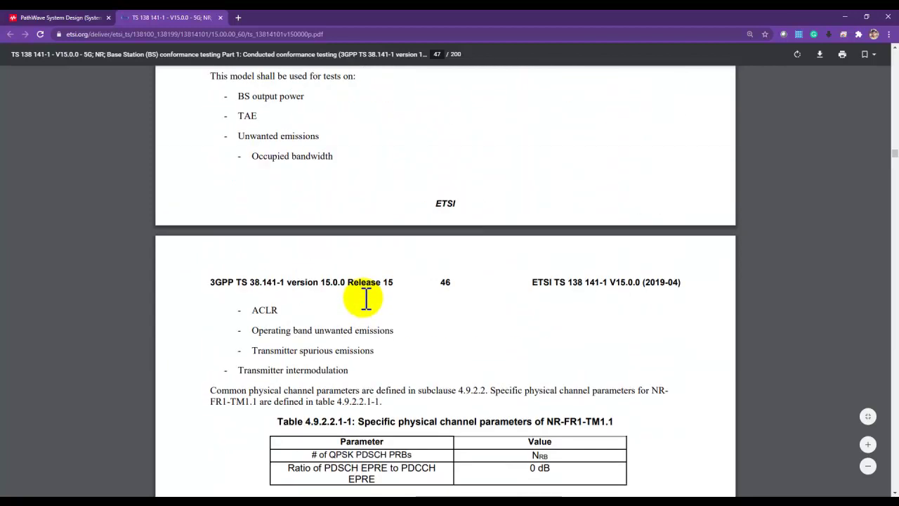
{"action": "scroll", "coordinate": [366, 299], "scroll_direction": "up", "scroll_amount": 4}
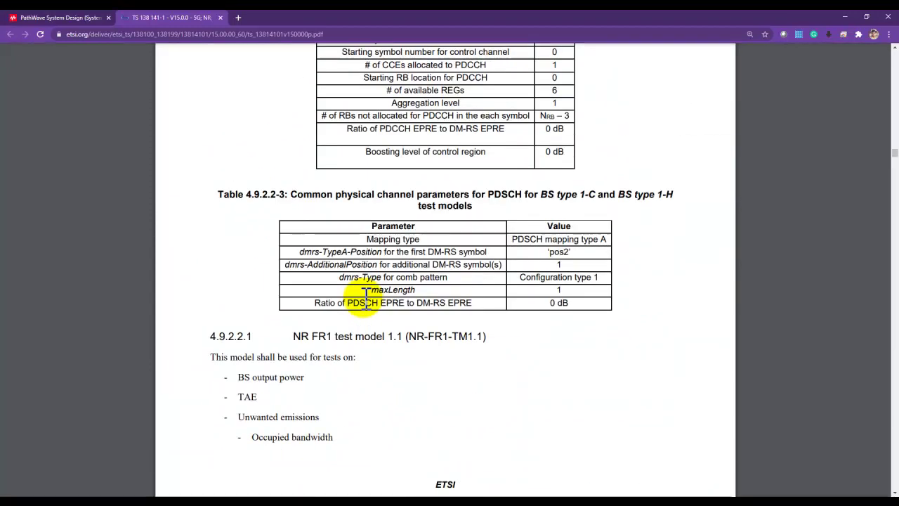
{"action": "scroll", "coordinate": [367, 299], "scroll_direction": "down", "scroll_amount": 1}
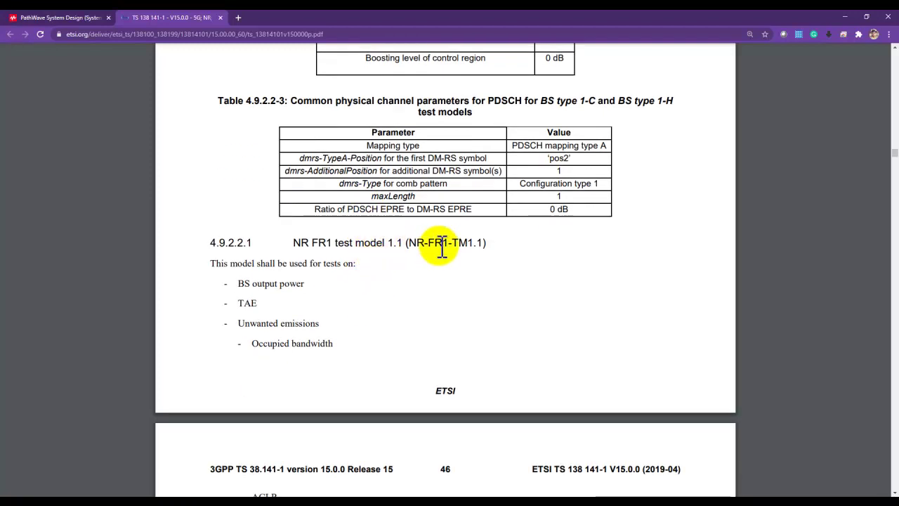
{"action": "left_click_drag", "start_coordinate": [452, 243], "coordinate": [481, 239]}
{"action": "left_click", "coordinate": [458, 282]}
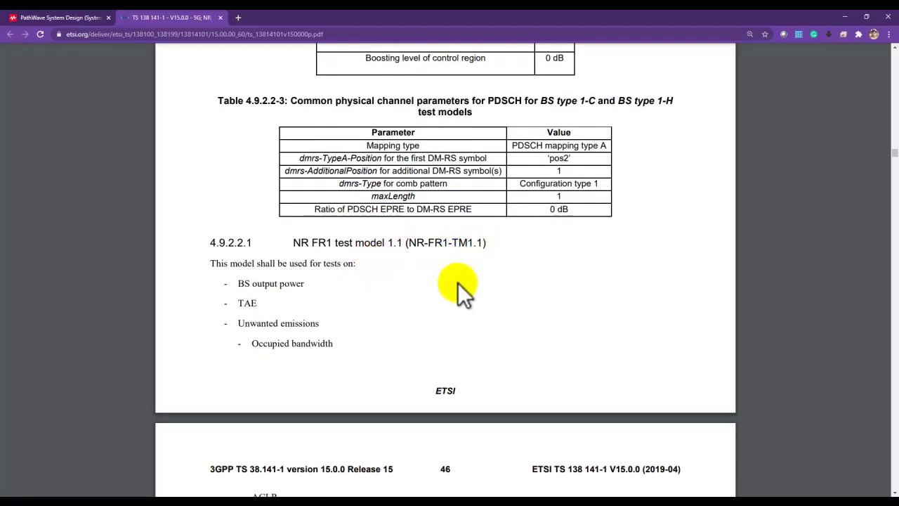
{"action": "scroll", "coordinate": [458, 283], "scroll_direction": "down", "scroll_amount": 2}
{"action": "scroll", "coordinate": [319, 313], "scroll_direction": "down", "scroll_amount": 4}
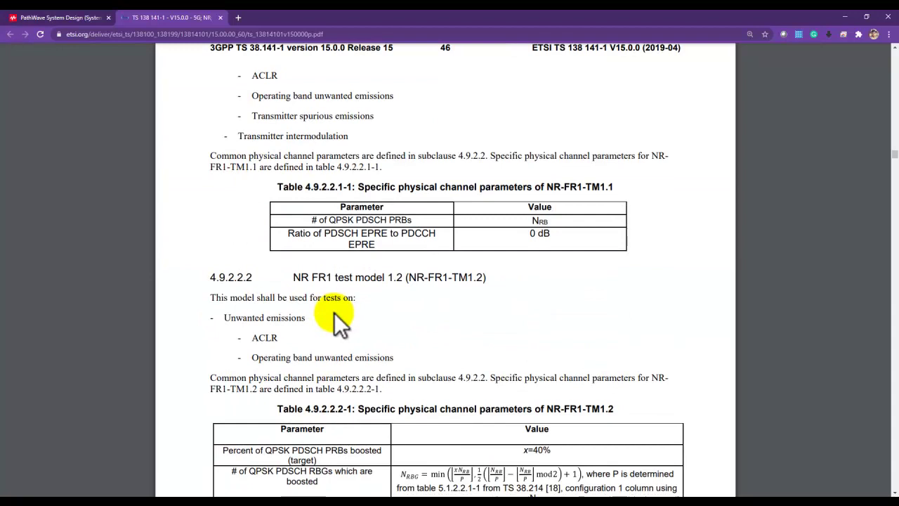
{"action": "scroll", "coordinate": [398, 344], "scroll_direction": "down", "scroll_amount": 5}
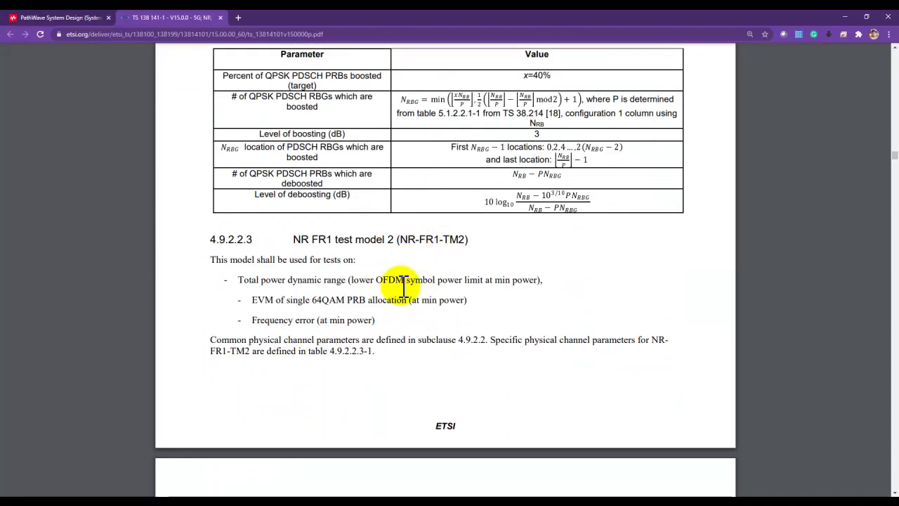
{"action": "scroll", "coordinate": [401, 286], "scroll_direction": "down", "scroll_amount": 8}
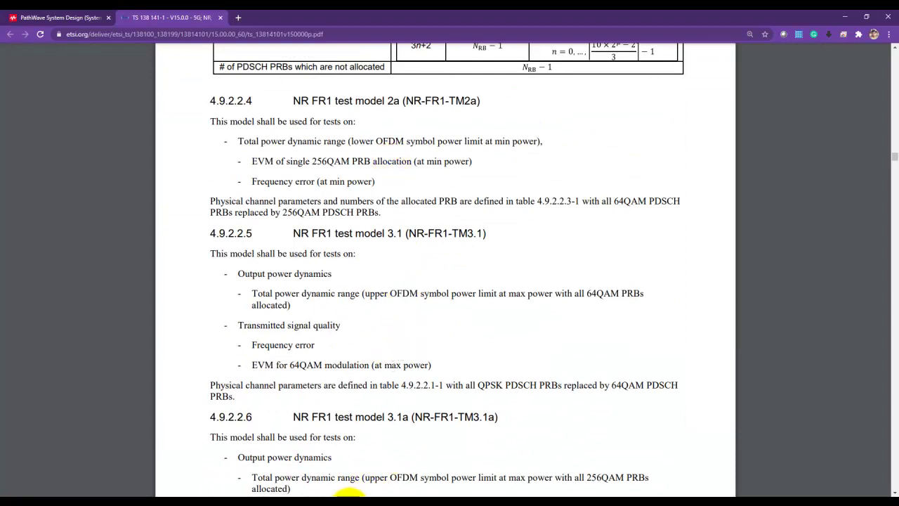
- Bring the ADS schematic back and refocus VTB1's test bench settings dialog
{"action": "mouse_move", "coordinate": [351, 493]}
{"action": "left_click", "coordinate": [464, 478]}
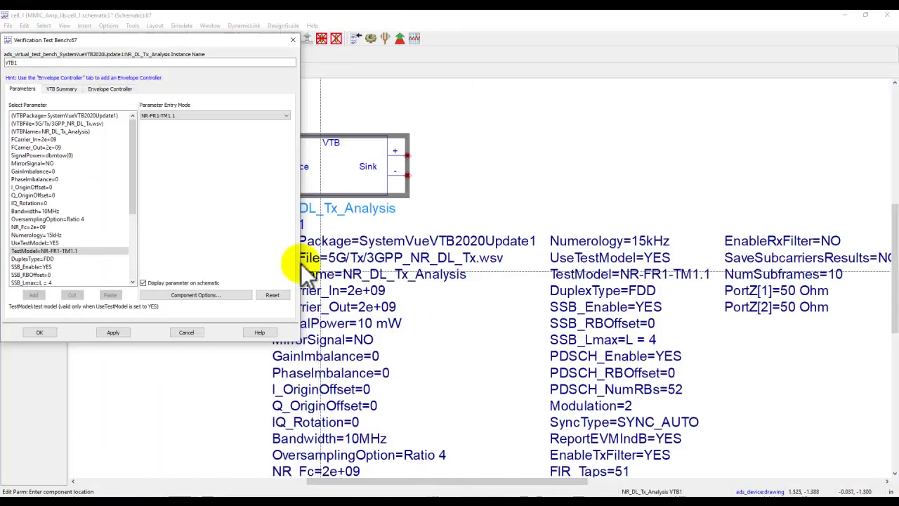
{"action": "left_click", "coordinate": [144, 128]}
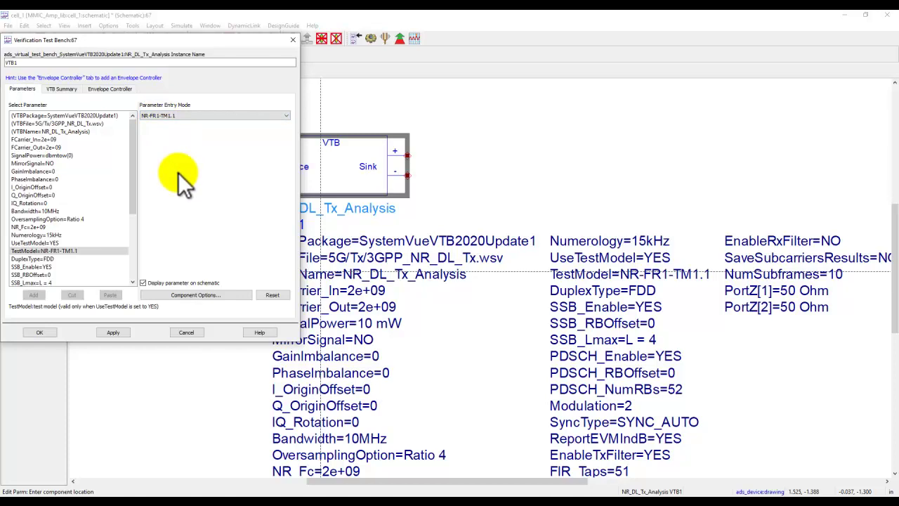
- Query the VTB description and calculate port carrier frequencies: 2e+09 Hz, 6.144e+07 Hz sampling
{"action": "left_click", "coordinate": [61, 89]}
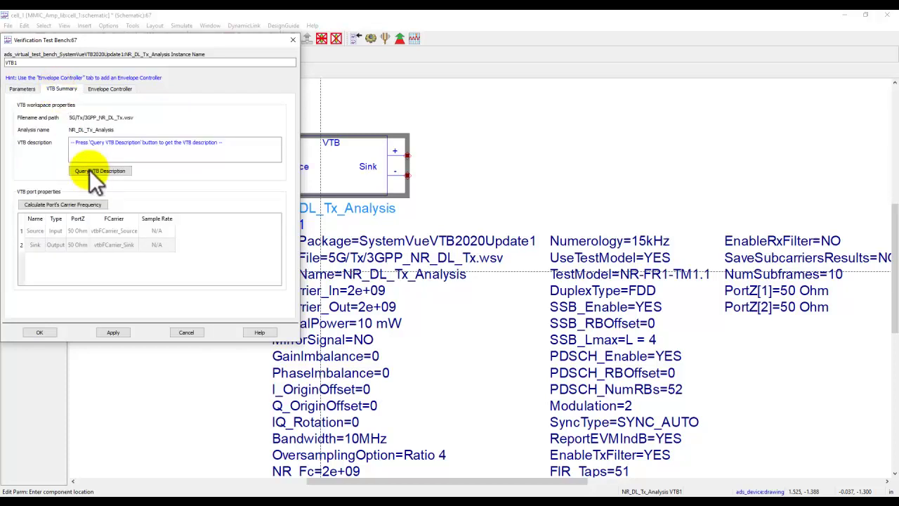
{"action": "left_click", "coordinate": [98, 172]}
{"action": "left_click", "coordinate": [75, 204]}
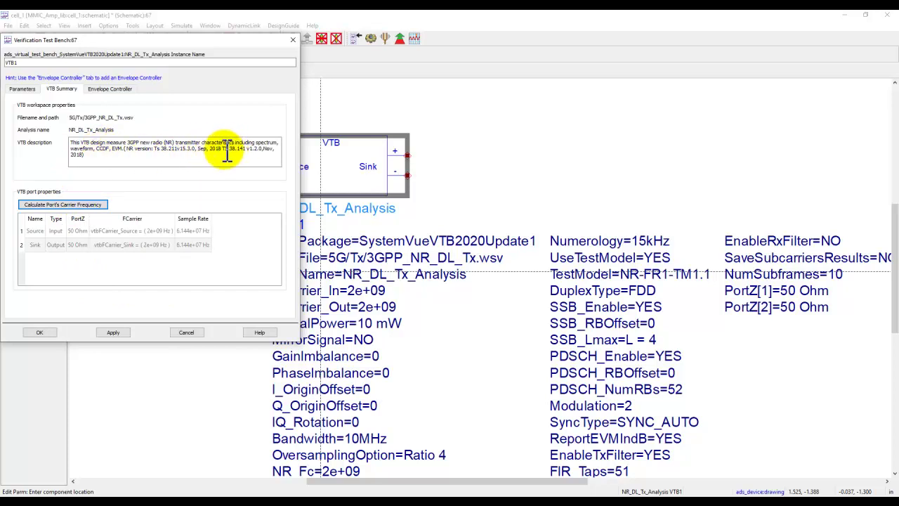
{"action": "left_click_drag", "start_coordinate": [224, 151], "coordinate": [247, 159]}
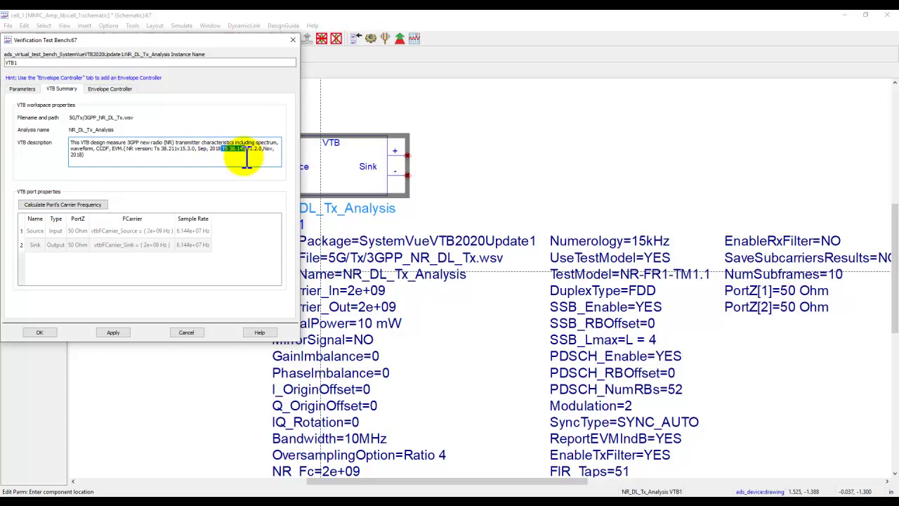
{"action": "left_click", "coordinate": [83, 156]}
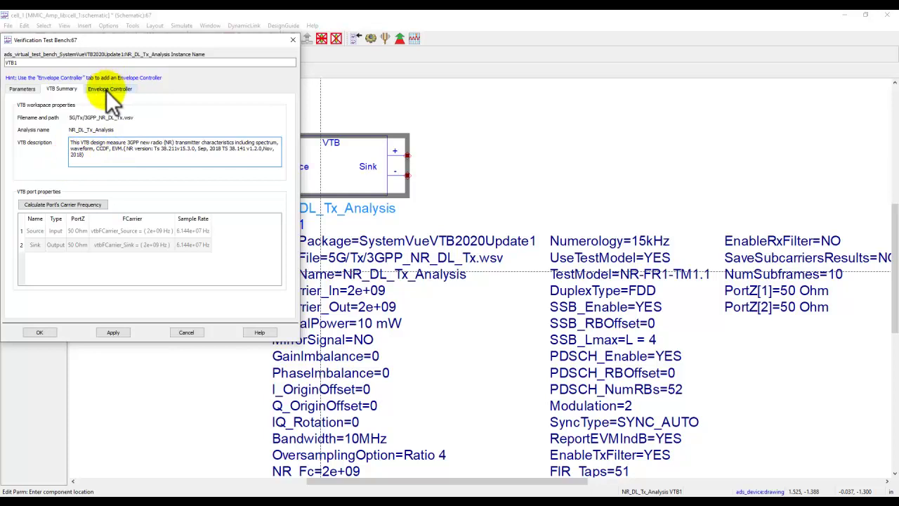
- Insert the envelope controller VTB1_Env using the Source carrier frequency, then close the VTB dialog
{"action": "left_click", "coordinate": [108, 90]}
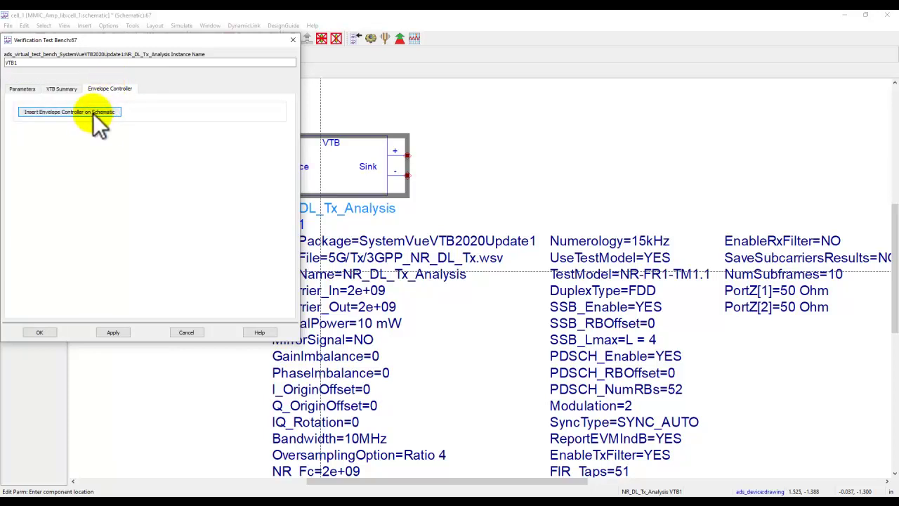
{"action": "left_click", "coordinate": [86, 111]}
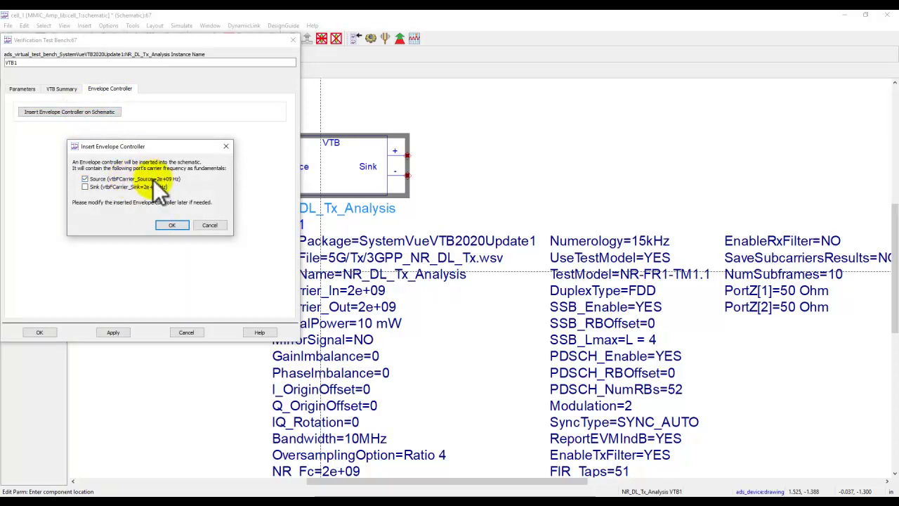
{"action": "left_click", "coordinate": [164, 224]}
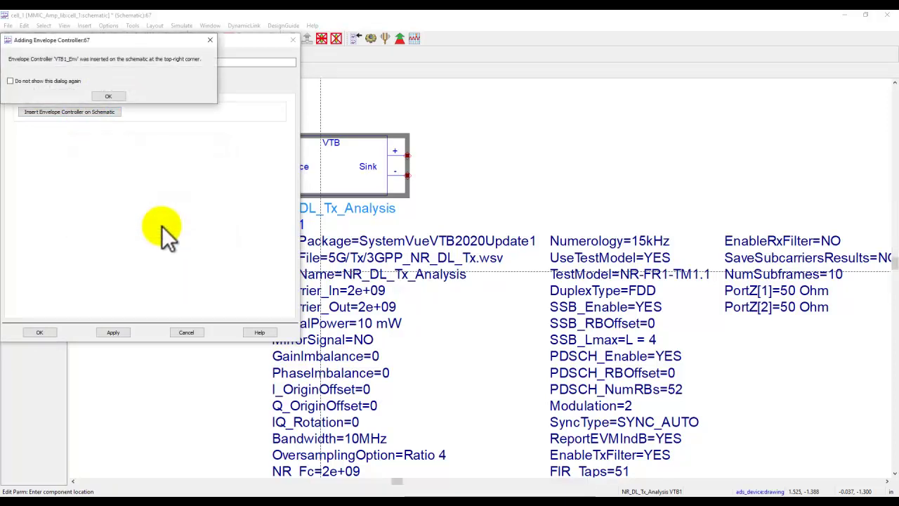
{"action": "left_click", "coordinate": [106, 97]}
{"action": "left_click", "coordinate": [37, 332]}
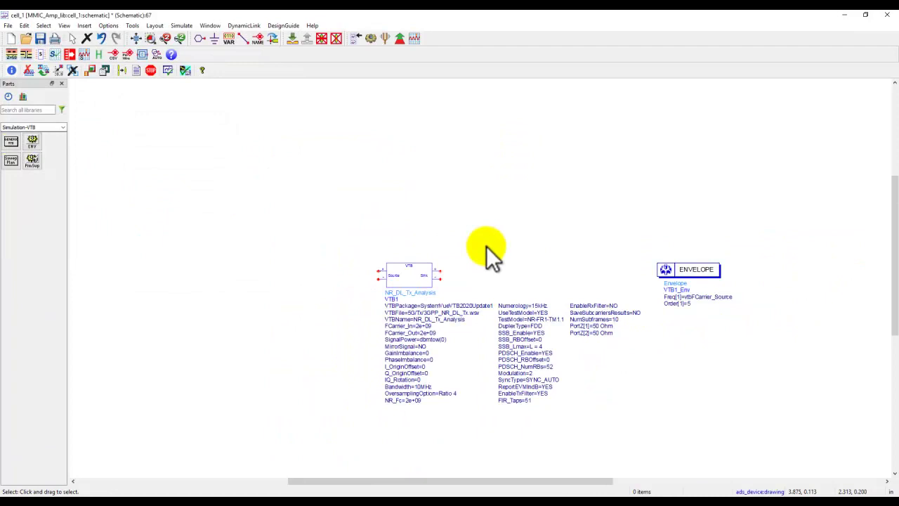
- Move the ENVELOPE block up and left beside VTB1, leaving its parameters unchanged
{"action": "left_click_drag", "start_coordinate": [669, 270], "coordinate": [630, 214]}
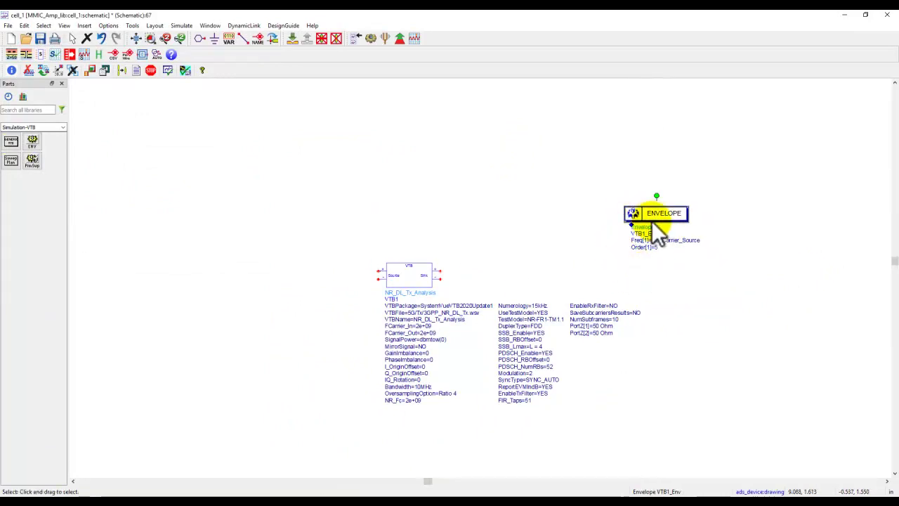
{"action": "double_click", "coordinate": [654, 216]}
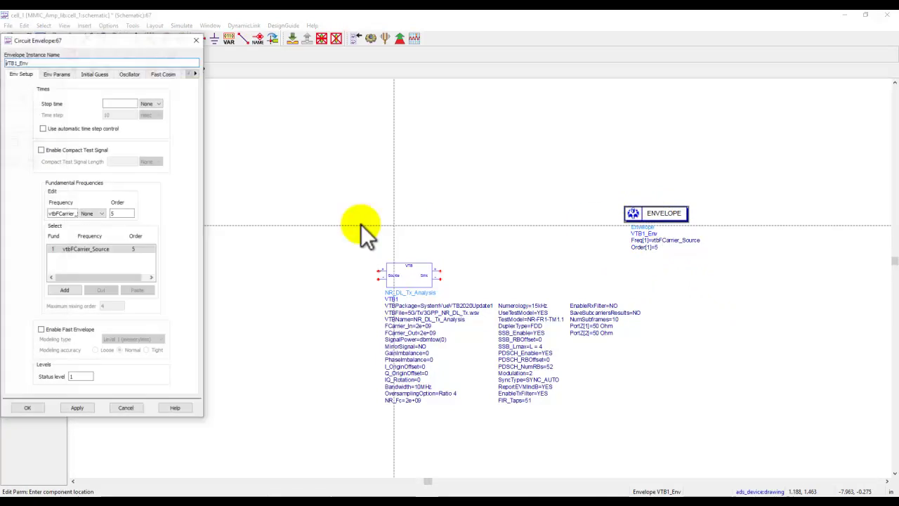
{"action": "left_click", "coordinate": [126, 408]}
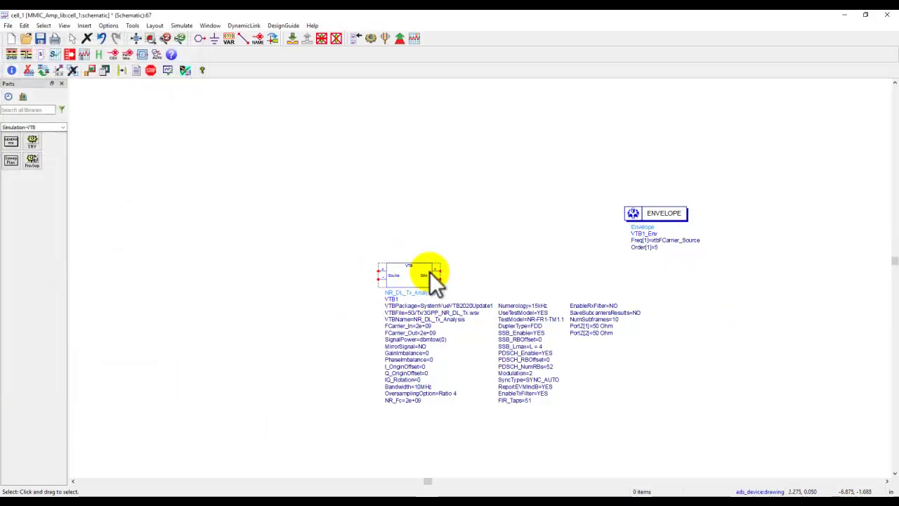
{"action": "left_click_drag", "start_coordinate": [452, 15], "coordinate": [526, 64]}
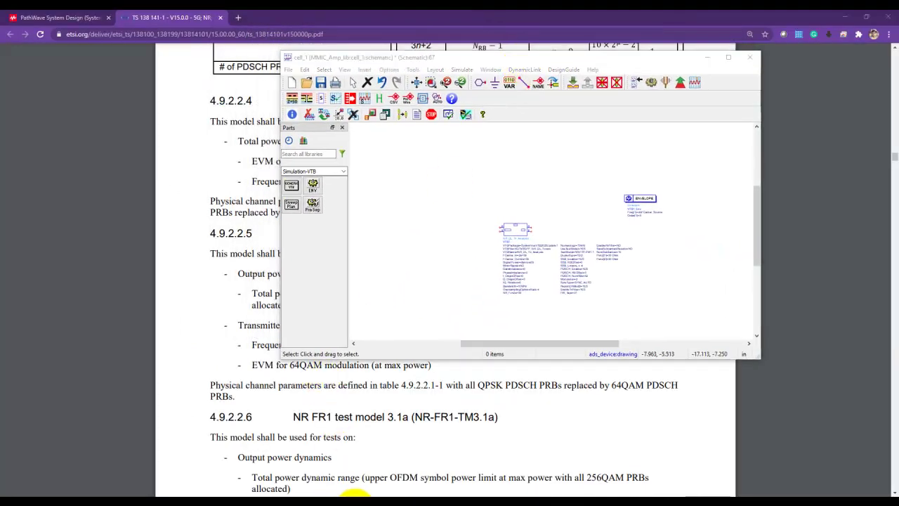
- Drag the MMIC_Circuit_for_VTB symbol onto the schematic as X1 above VTB1, then maximize and zoom
{"action": "mouse_move", "coordinate": [355, 495]}
{"action": "left_click", "coordinate": [210, 466]}
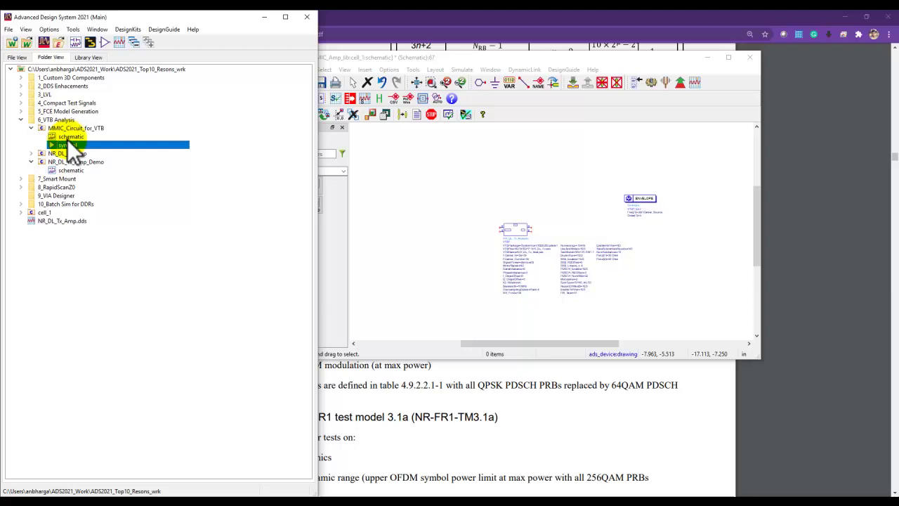
{"action": "left_click_drag", "start_coordinate": [67, 140], "coordinate": [506, 200]}
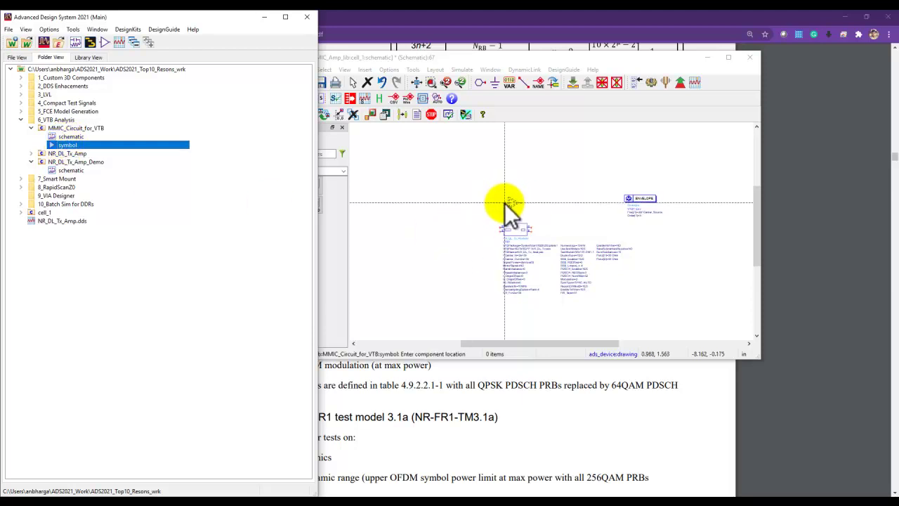
{"action": "double_click", "coordinate": [460, 58]}
{"action": "scroll", "coordinate": [428, 235], "scroll_direction": "up", "scroll_amount": 3}
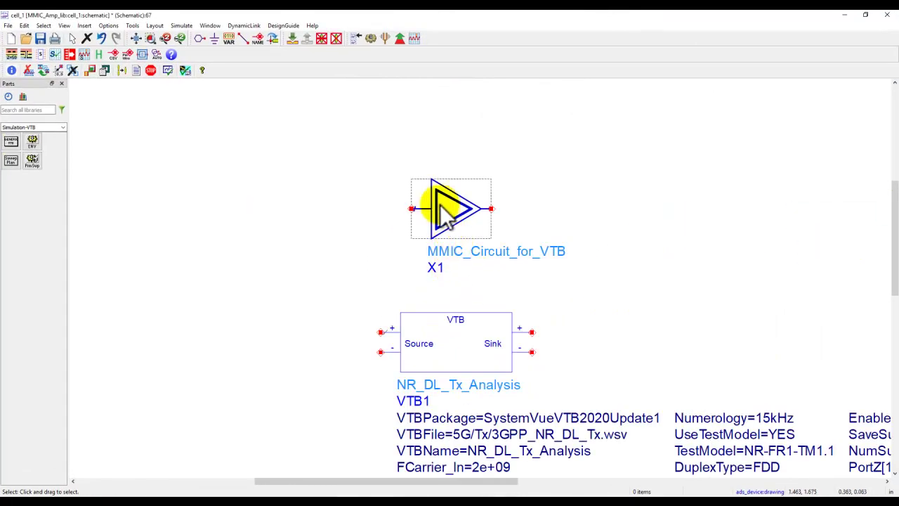
- Wire VTB1's Source + pin to X1's input and X1's output to the Sink + pin
{"action": "left_click", "coordinate": [243, 38]}
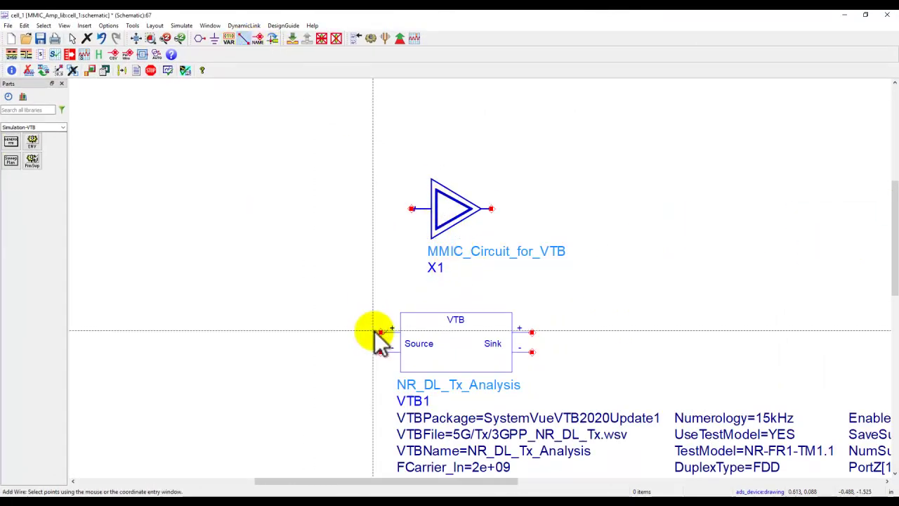
{"action": "left_click", "coordinate": [411, 209]}
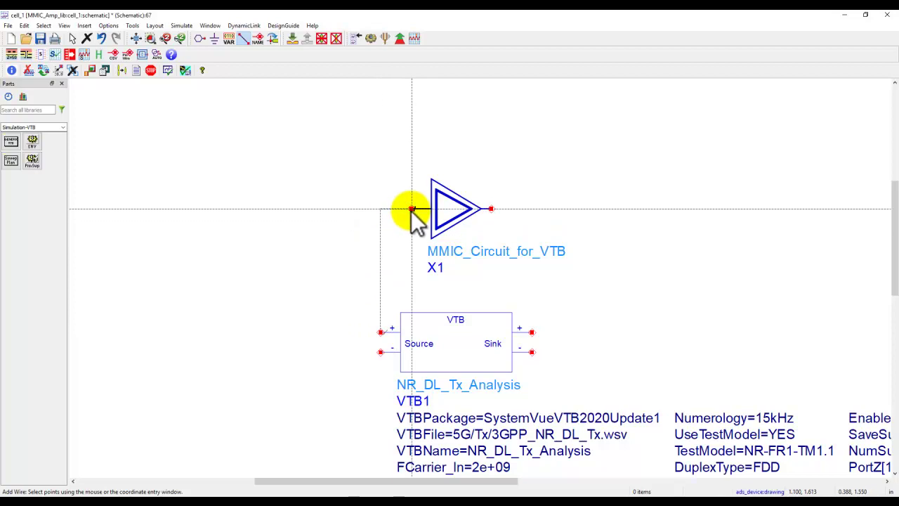
{"action": "left_click", "coordinate": [491, 209]}
{"action": "left_click", "coordinate": [531, 332]}
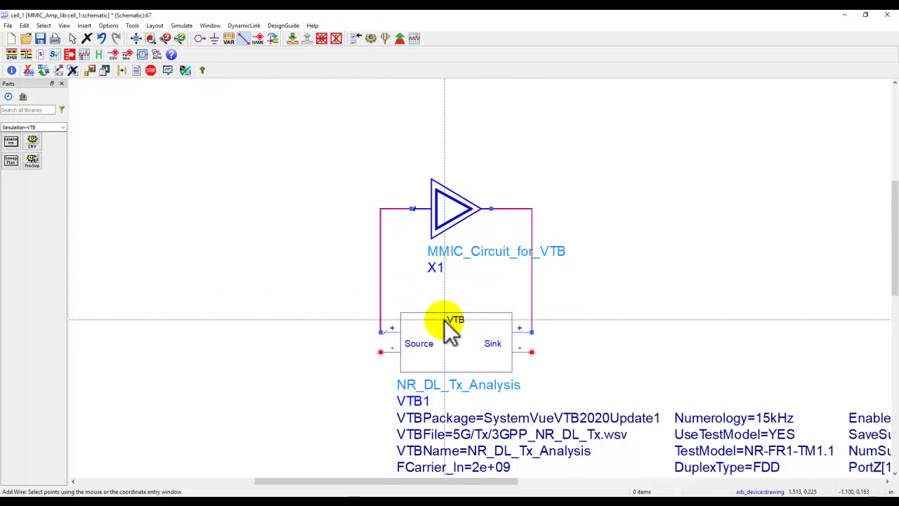
{"action": "key", "text": "Escape"}
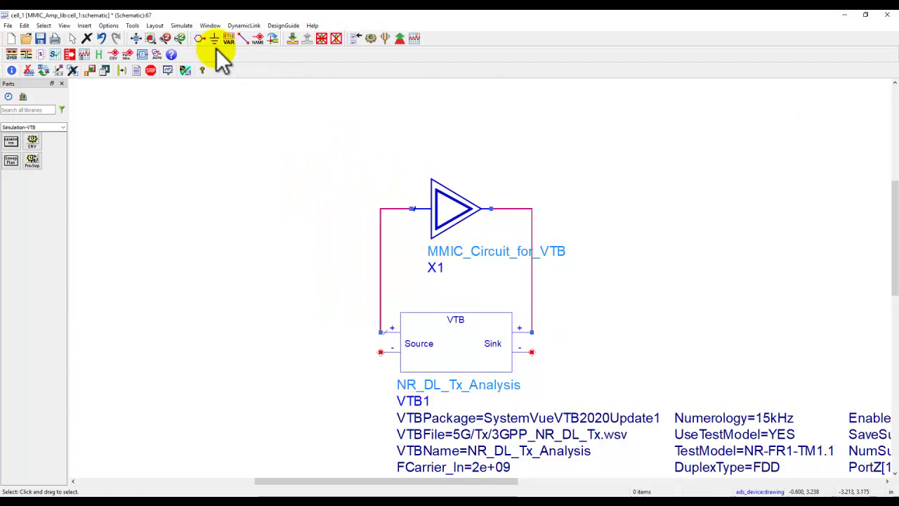
- Ground the Source and Sink − pins and zoom to fit the schematic
{"action": "left_click", "coordinate": [219, 38]}
{"action": "left_click", "coordinate": [380, 352]}
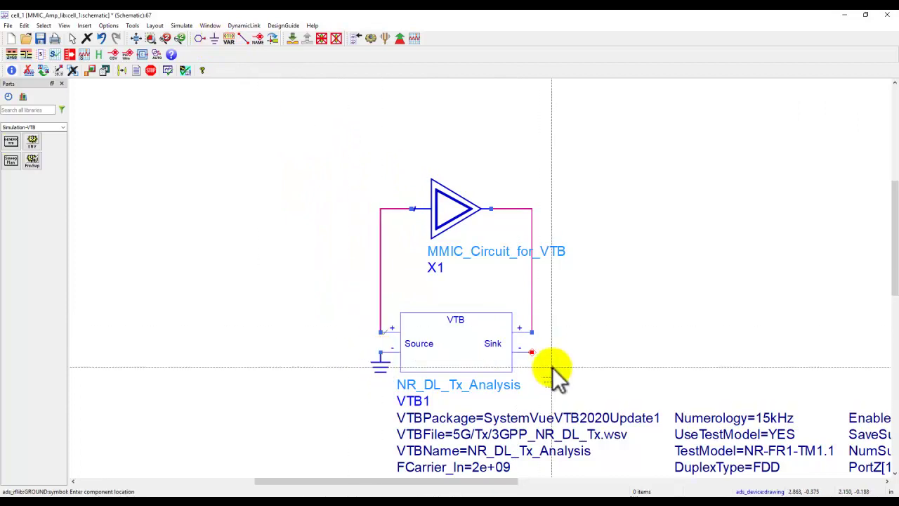
{"action": "left_click", "coordinate": [531, 352]}
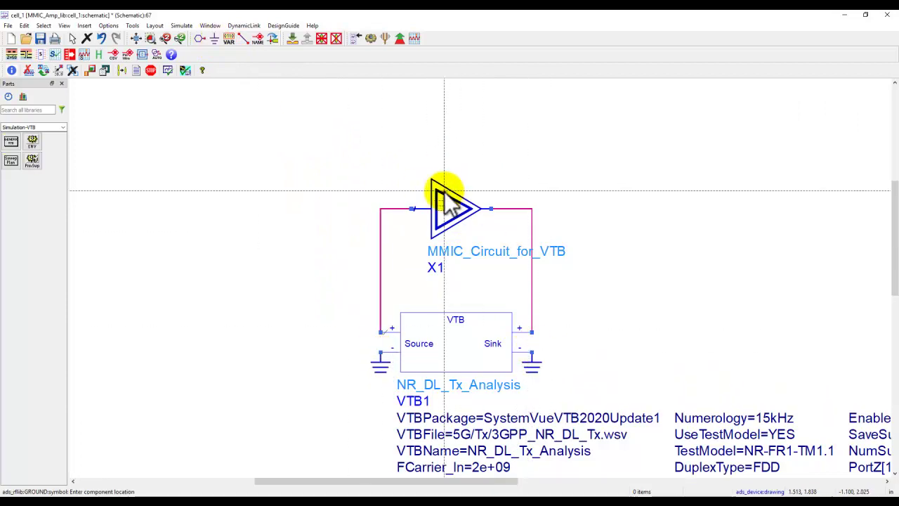
{"action": "key", "text": "Escape"}
{"action": "left_click", "coordinate": [126, 38]}
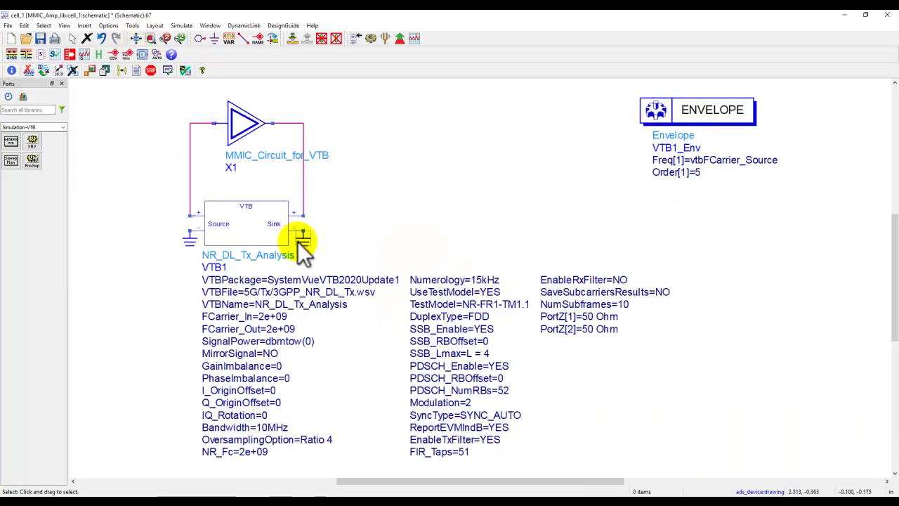
- Enable fast cosimulation in the VTB1_Env ENVELOPE controller's Fast Cosim settings
{"action": "double_click", "coordinate": [653, 109]}
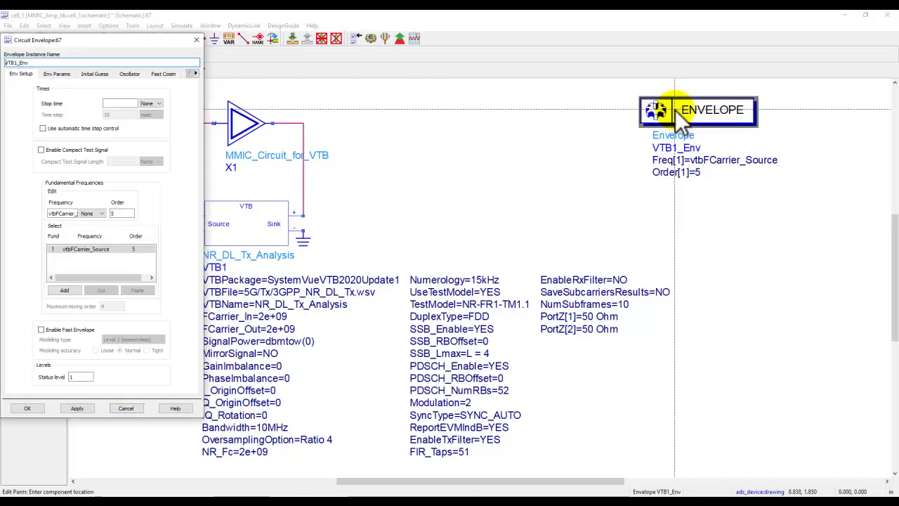
{"action": "left_click", "coordinate": [164, 74]}
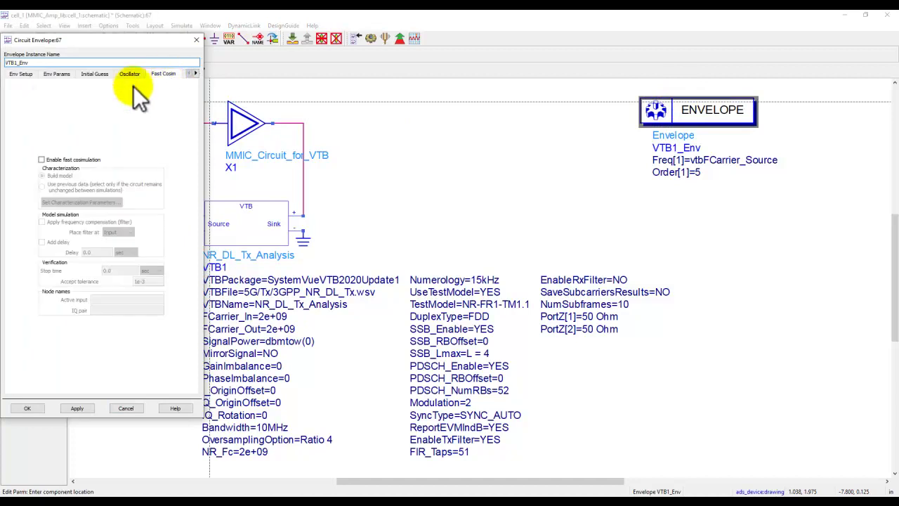
{"action": "left_click", "coordinate": [58, 159]}
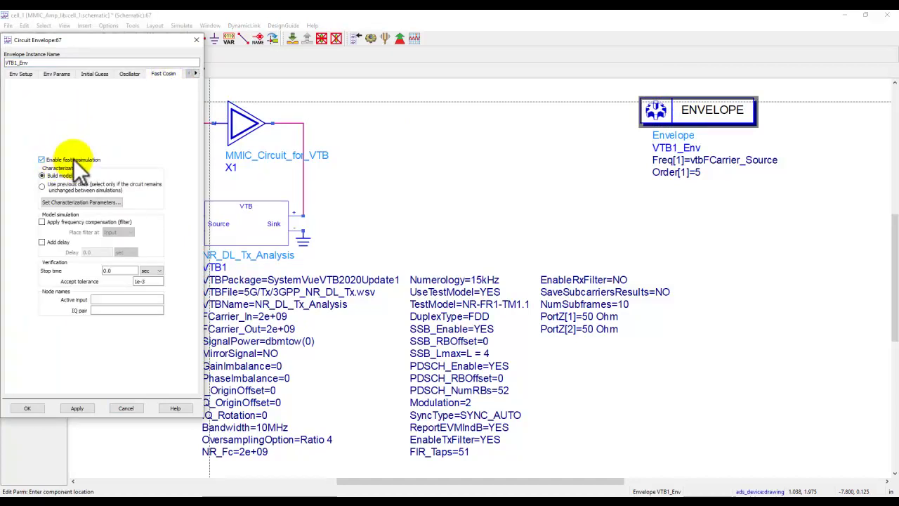
{"action": "left_click", "coordinate": [27, 408]}
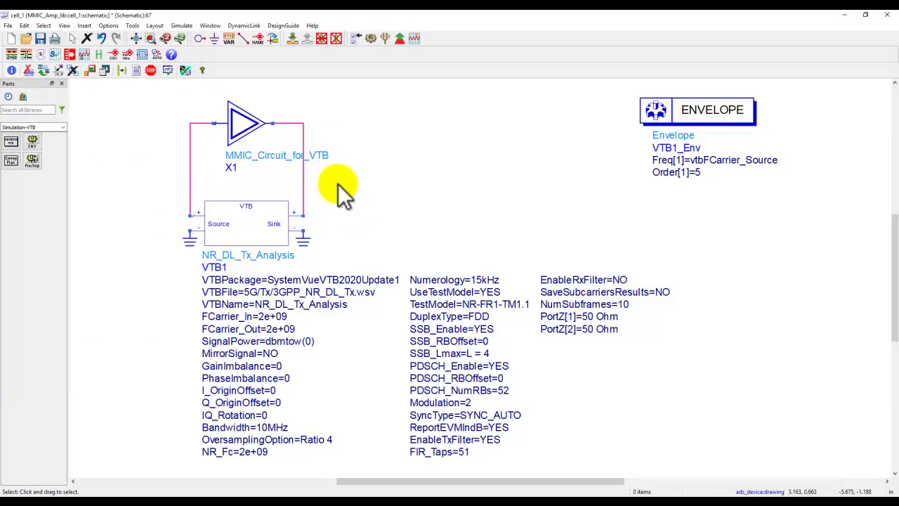
- Run the VTB simulation and move the hpeesofsim status window aside until results appear
{"action": "left_click", "coordinate": [369, 39]}
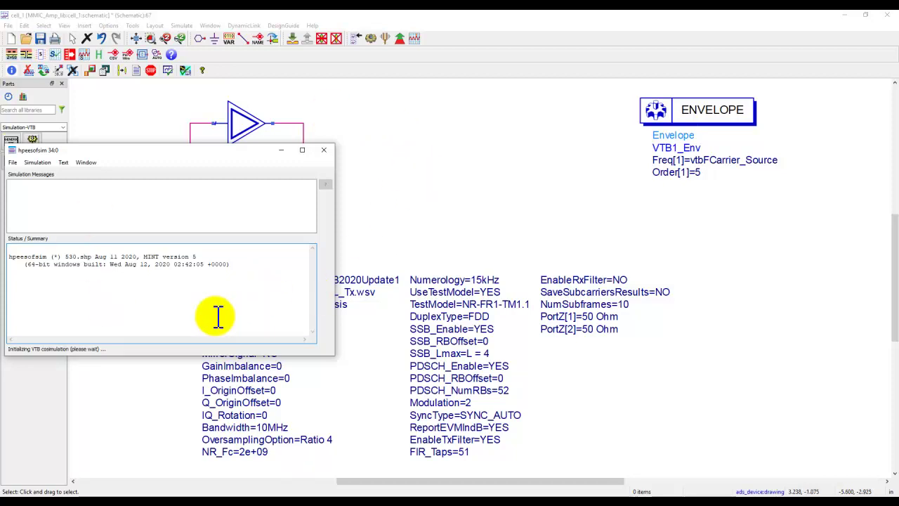
{"action": "left_click_drag", "start_coordinate": [227, 154], "coordinate": [570, 94]}
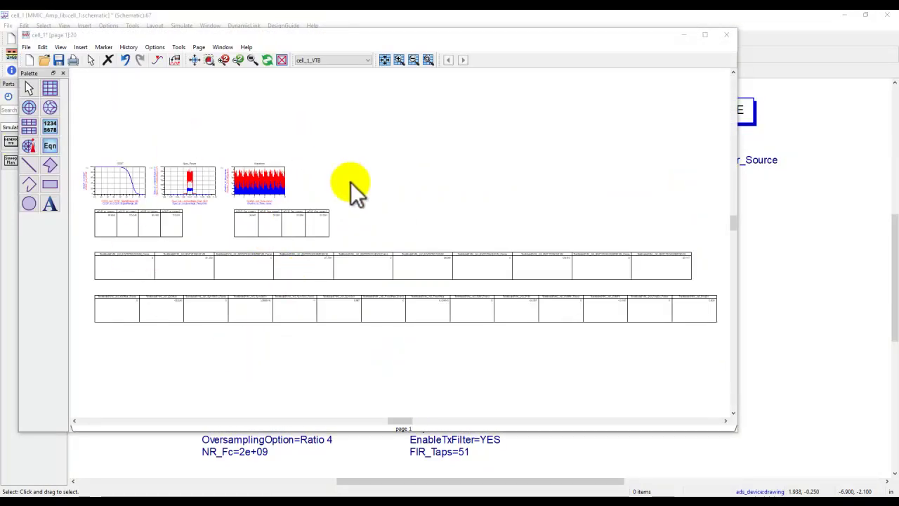
- Maximize the cell_1 data display window and zoom in on the plots
{"action": "double_click", "coordinate": [187, 36]}
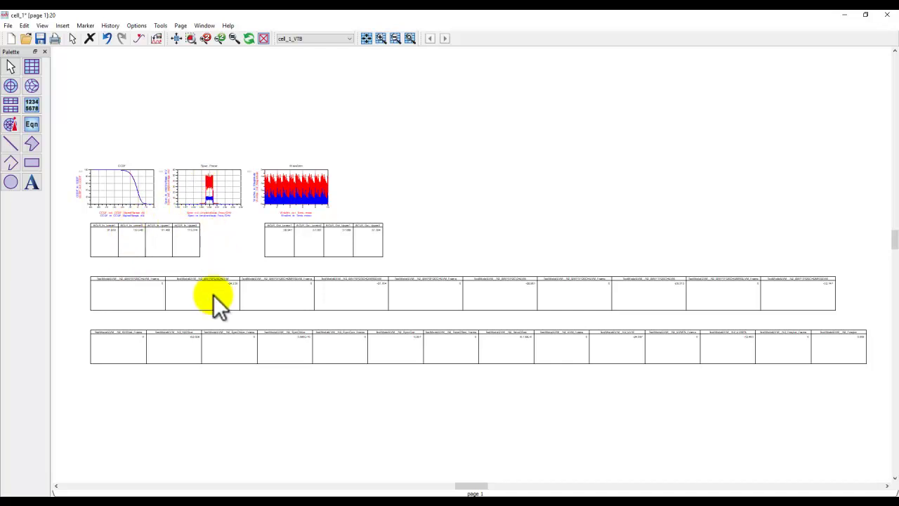
{"action": "scroll", "coordinate": [182, 210], "scroll_direction": "up", "scroll_amount": 2}
{"action": "scroll", "coordinate": [496, 236], "scroll_direction": "up", "scroll_amount": 1}
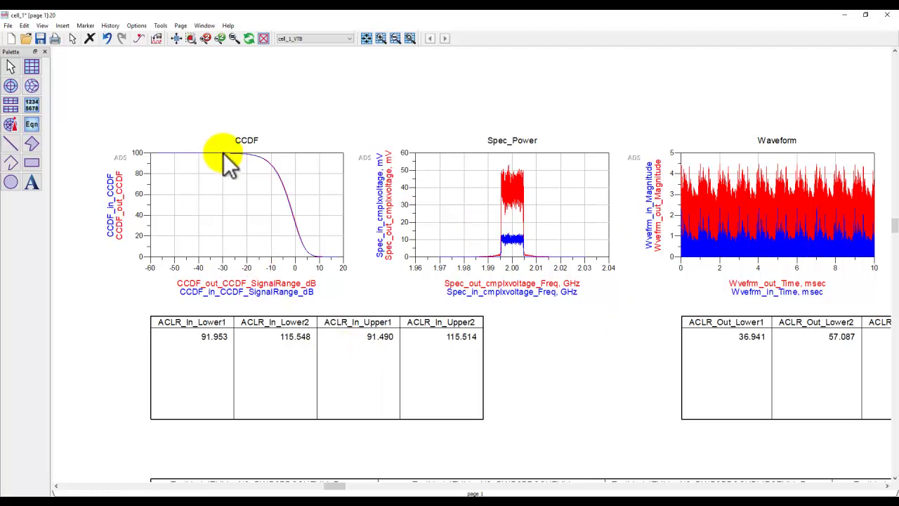
- Set the CCDF plot's Y axis to a logarithmic scale, then view it toward Spec_Power
{"action": "double_click", "coordinate": [227, 199]}
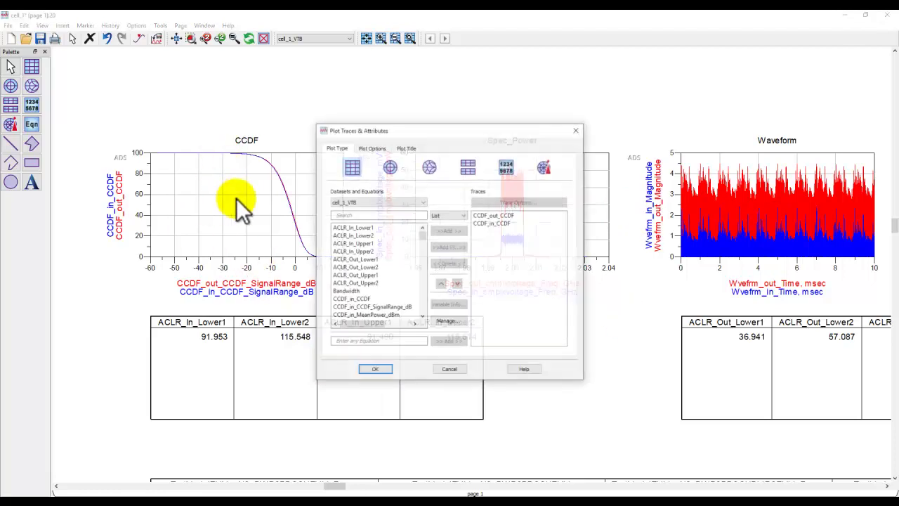
{"action": "left_click", "coordinate": [370, 149]}
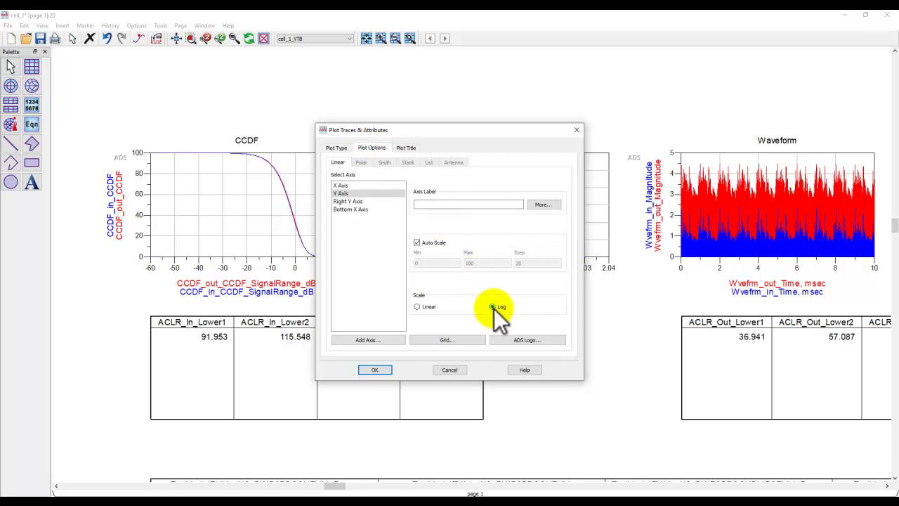
{"action": "left_click", "coordinate": [375, 370]}
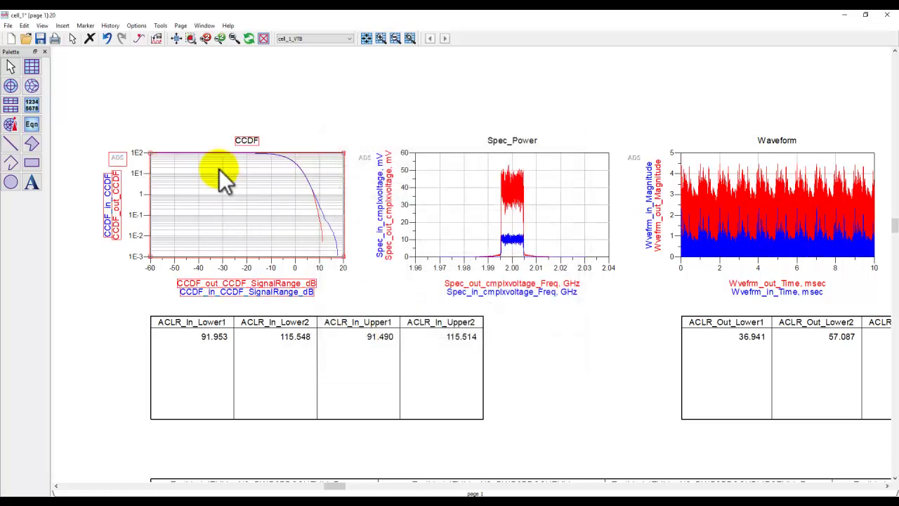
{"action": "scroll", "coordinate": [316, 227], "scroll_direction": "up", "scroll_amount": 2}
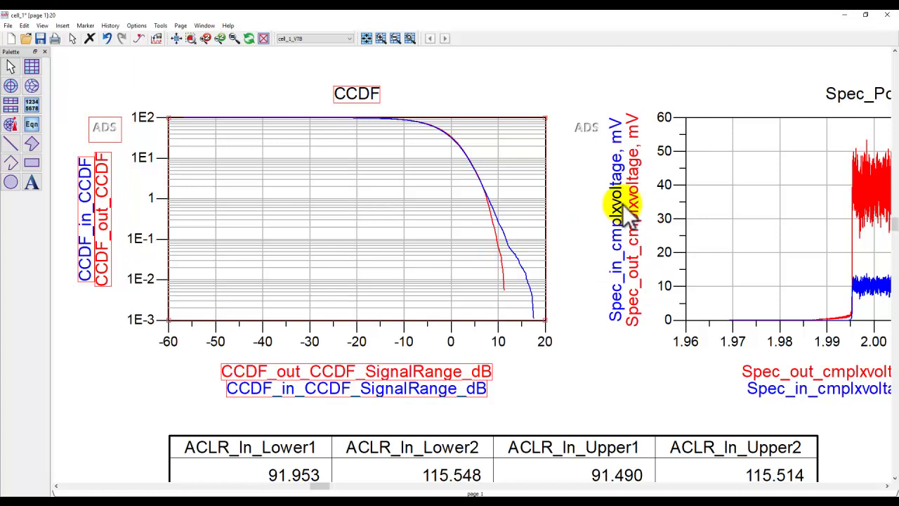
{"action": "left_click_drag", "start_coordinate": [706, 238], "coordinate": [407, 255]}
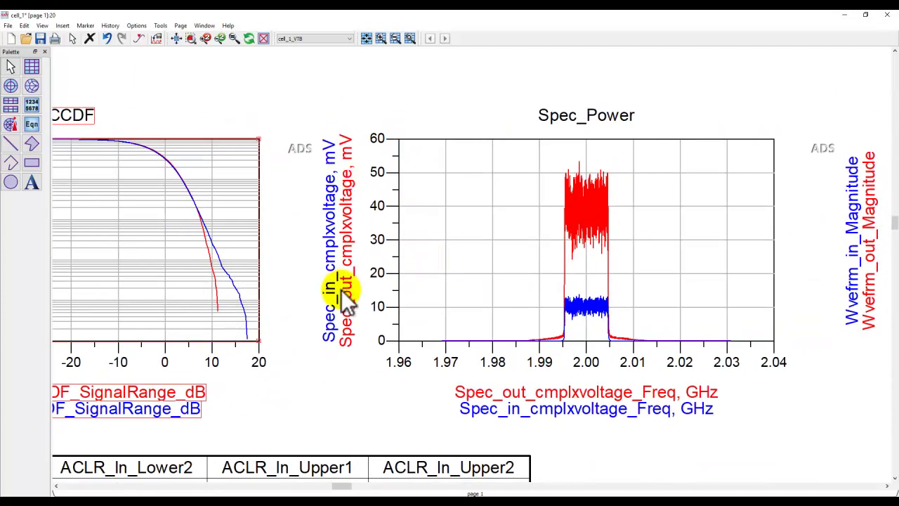
- Fit the current page in view and switch to the NR_DL_Tx_Amp data display
{"action": "left_click", "coordinate": [175, 41]}
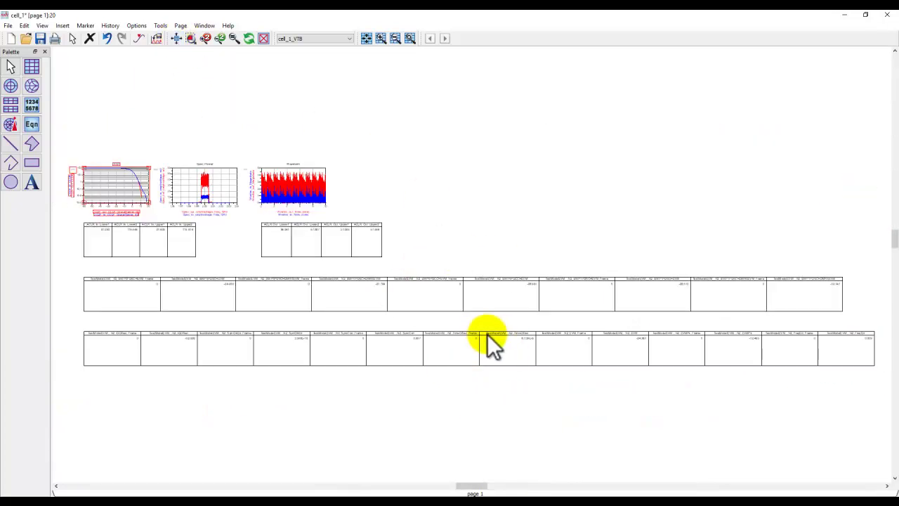
{"action": "mouse_move", "coordinate": [407, 495]}
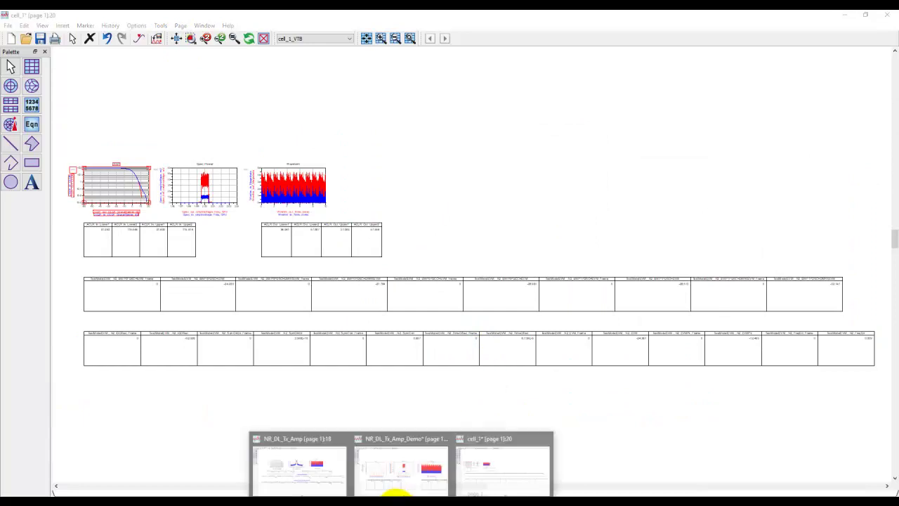
{"action": "left_click", "coordinate": [329, 486]}
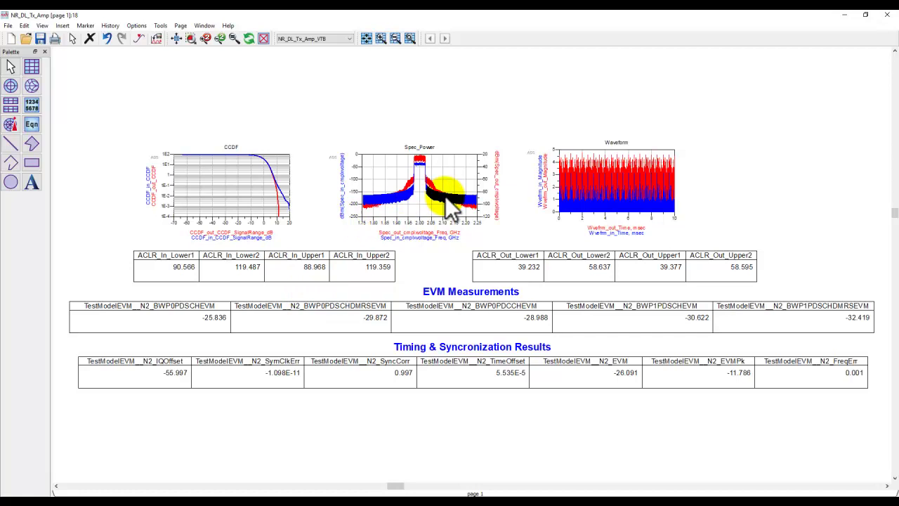
- Inspect the reference CCDF, spectrum, ACLR (39.232, 58.637), EVM and timing results
{"action": "mouse_move", "coordinate": [449, 208]}
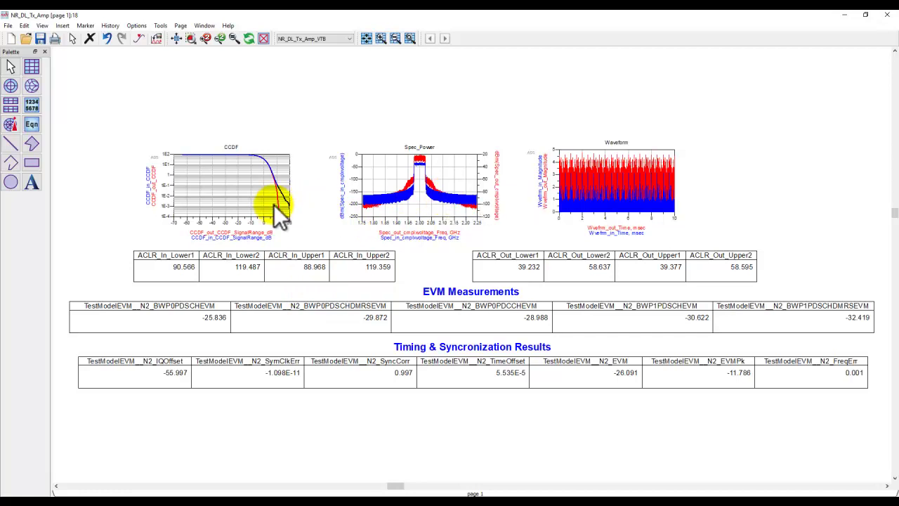
{"action": "scroll", "coordinate": [274, 201], "scroll_direction": "up", "scroll_amount": 2}
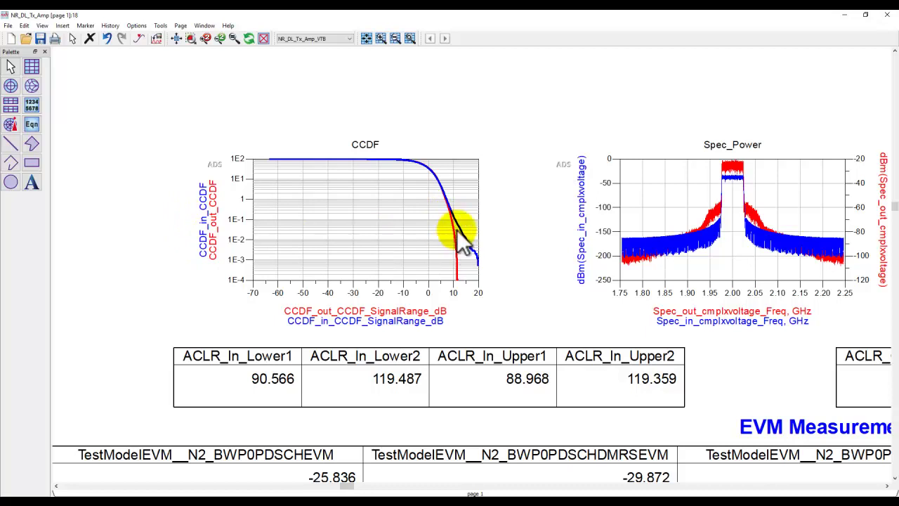
{"action": "scroll", "coordinate": [474, 312], "scroll_direction": "right", "scroll_amount": 1}
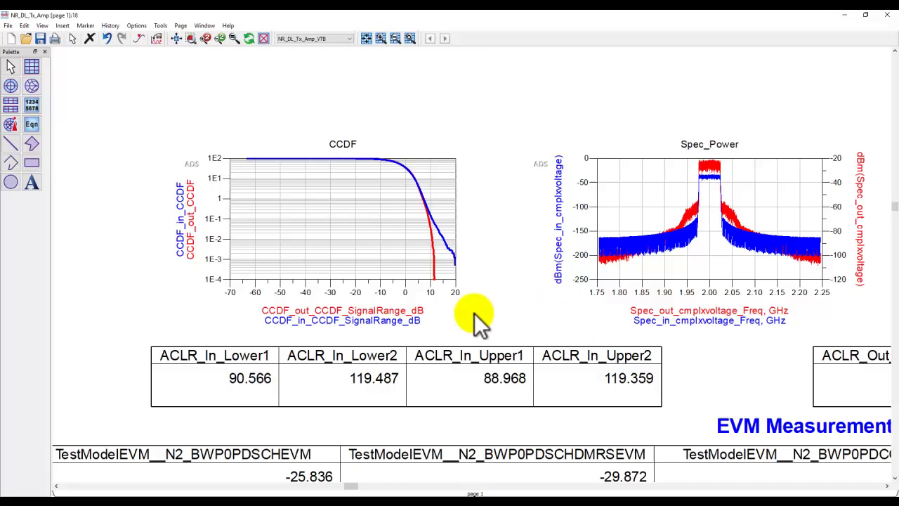
{"action": "scroll", "coordinate": [474, 313], "scroll_direction": "right", "scroll_amount": 5}
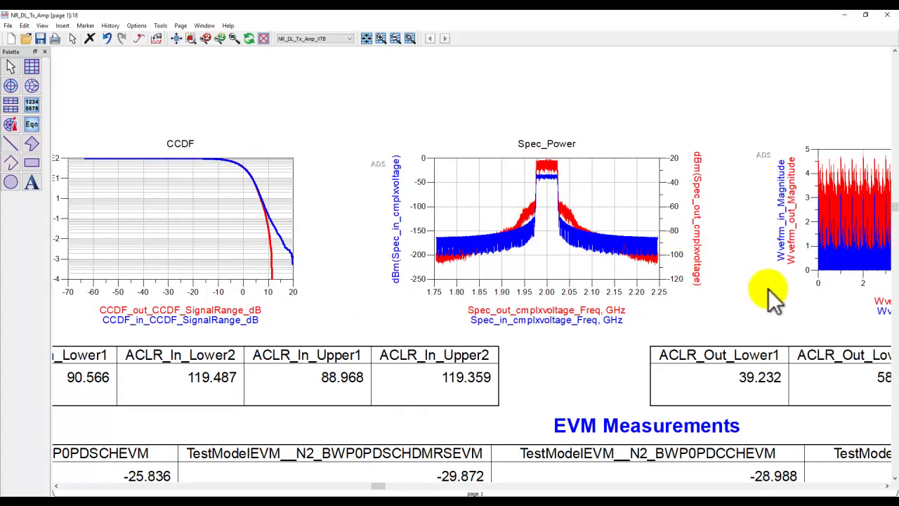
{"action": "scroll", "coordinate": [657, 298], "scroll_direction": "right", "scroll_amount": 2}
{"action": "scroll", "coordinate": [653, 288], "scroll_direction": "right", "scroll_amount": 6}
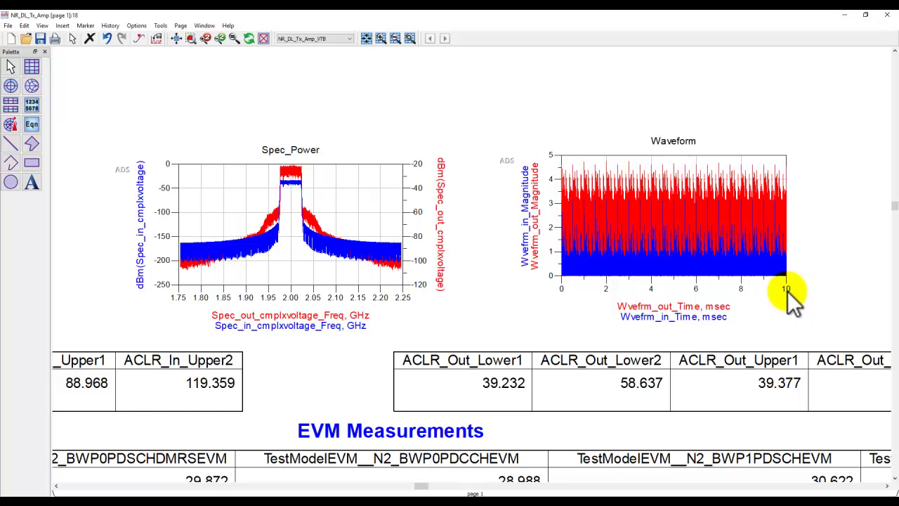
{"action": "scroll", "coordinate": [355, 343], "scroll_direction": "down", "scroll_amount": 2}
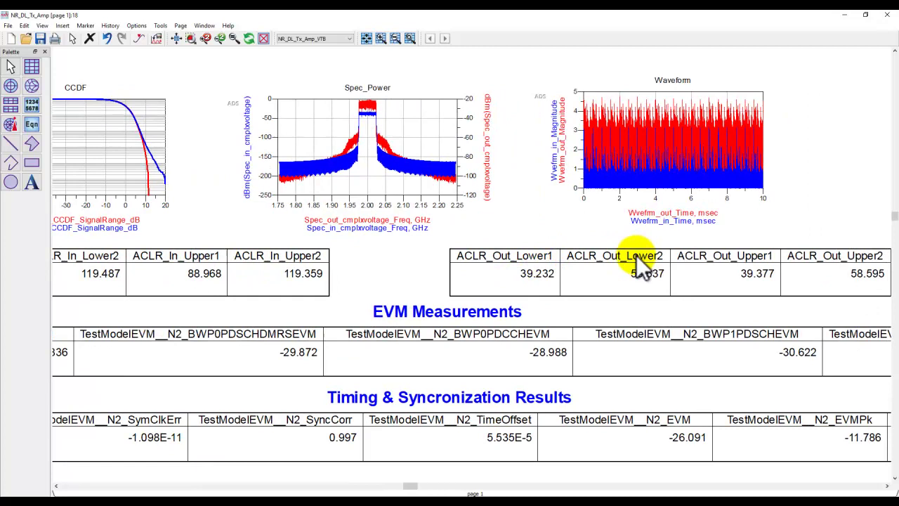
{"action": "left_click_drag", "start_coordinate": [454, 335], "coordinate": [504, 249]}
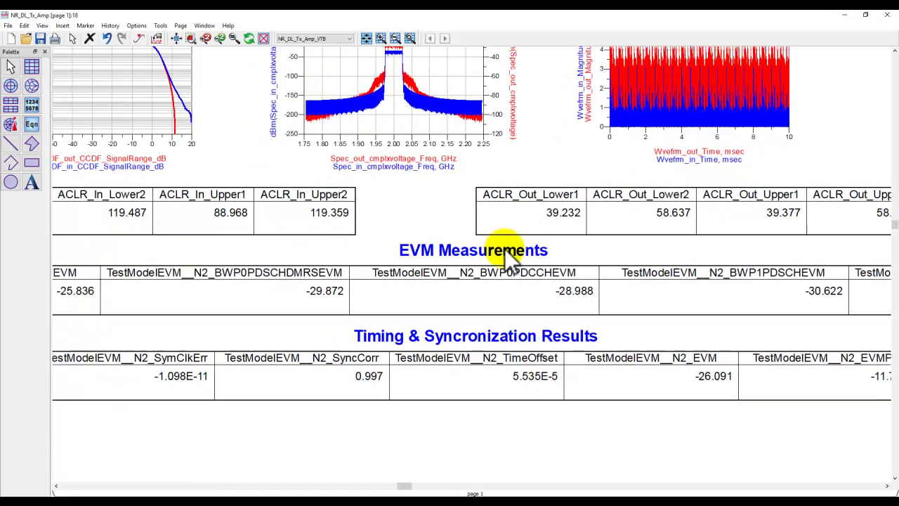
{"action": "scroll", "coordinate": [504, 256], "scroll_direction": "down", "scroll_amount": 1}
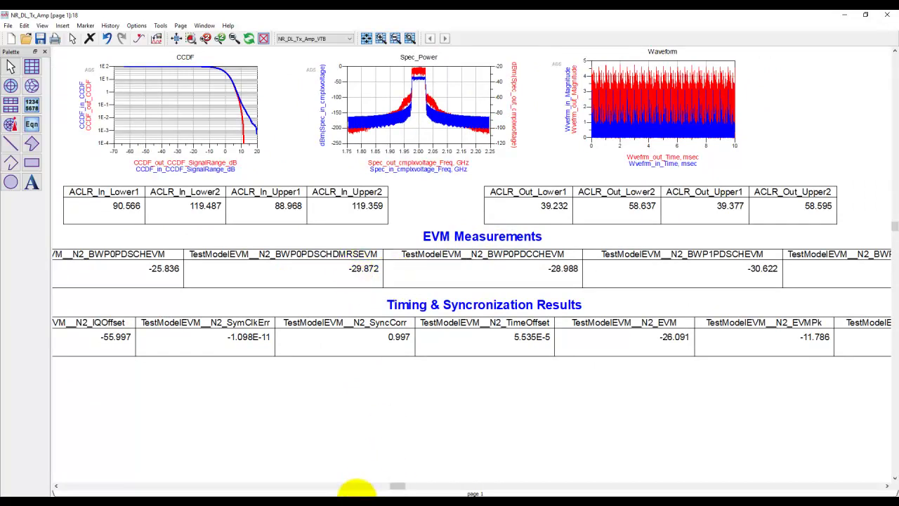
- Pan the NR_DL_Tx_Amp schematic to show VTB1's Bandwidth=50MHz, Numerology=30kHz, Ratio 8 parameters
{"action": "left_click", "coordinate": [295, 481]}
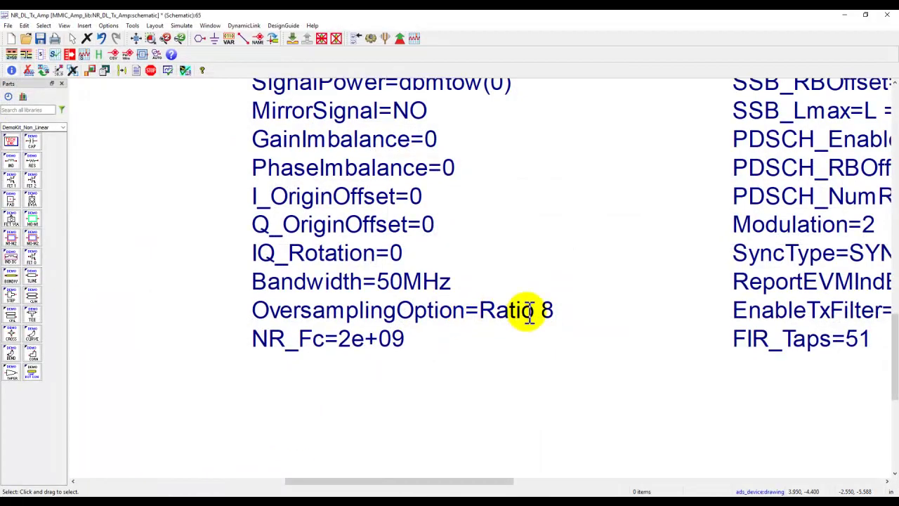
{"action": "left_click_drag", "start_coordinate": [692, 194], "coordinate": [492, 317]}
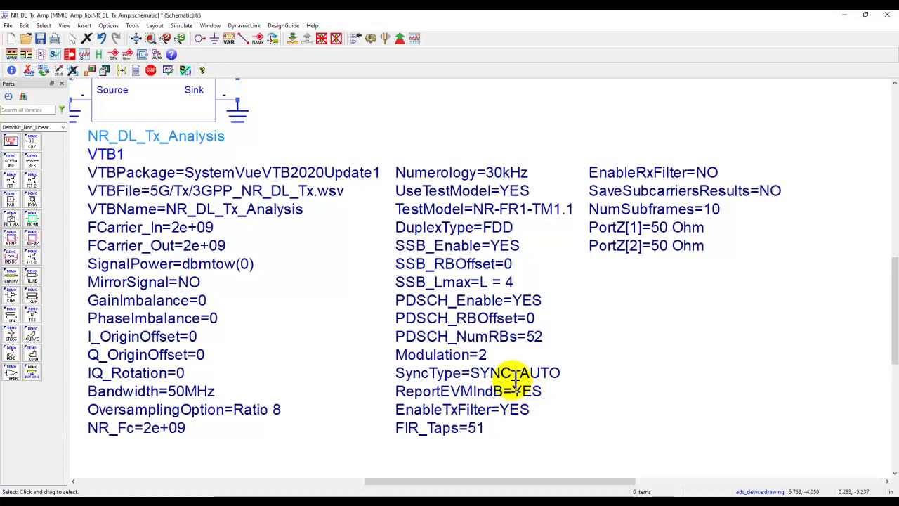
{"action": "left_click", "coordinate": [379, 492]}
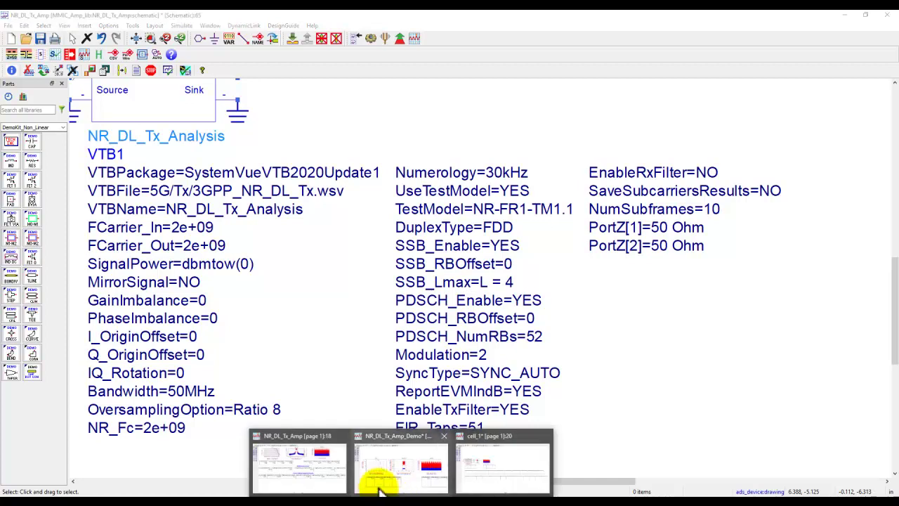
- Return to the NR_DL_Tx_Amp data display and fit the whole results page in view
{"action": "left_click", "coordinate": [297, 469]}
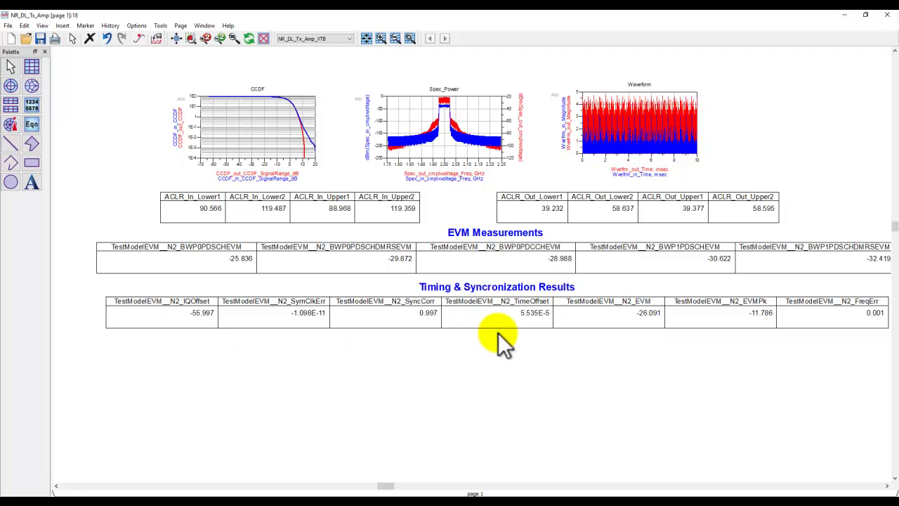
{"action": "left_click", "coordinate": [177, 38]}
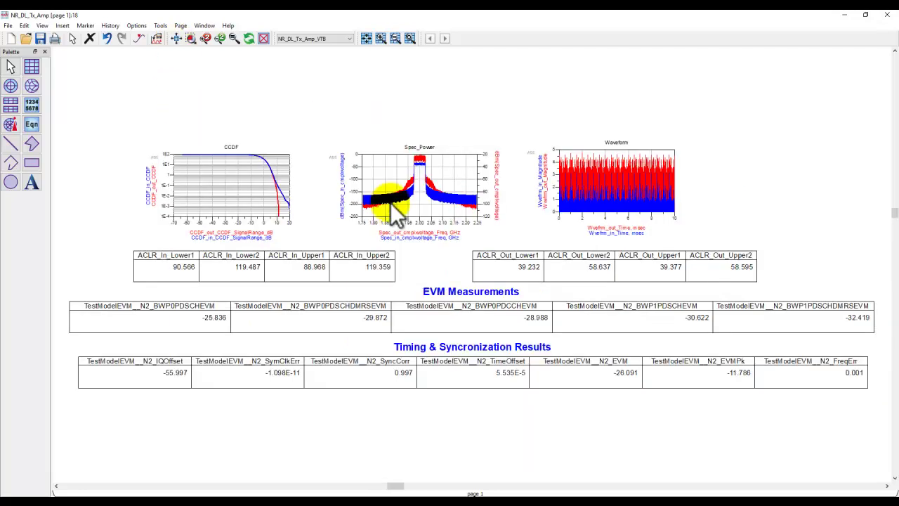